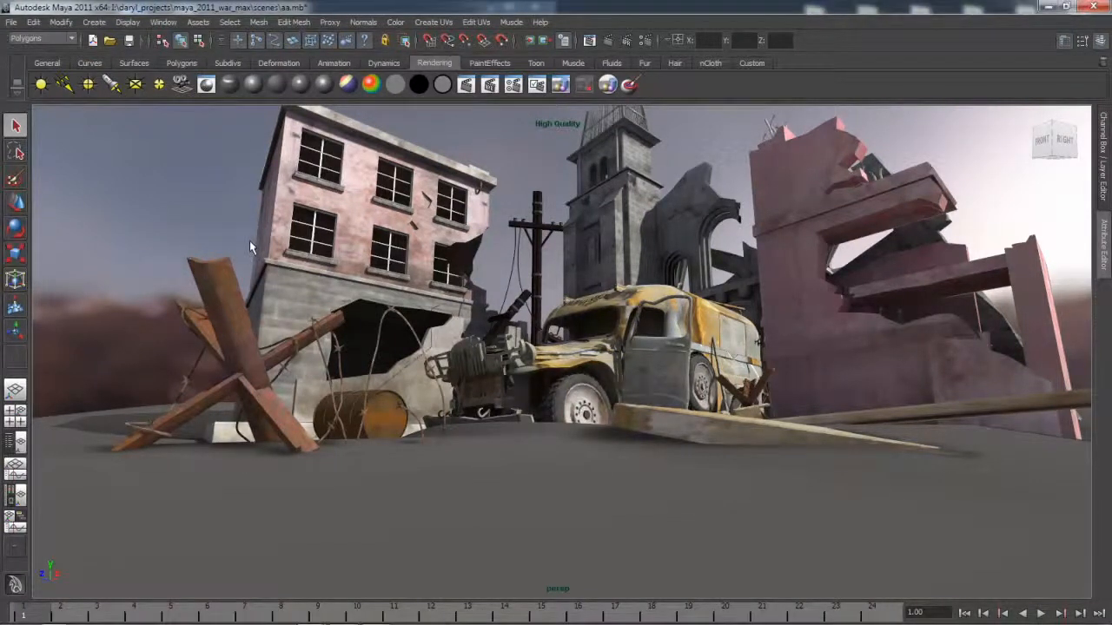
Create a Substance 2D texture node and load the Dry_Ground_02.sbsar file into it
key("space")
scroll(267, 250, "down", 2)
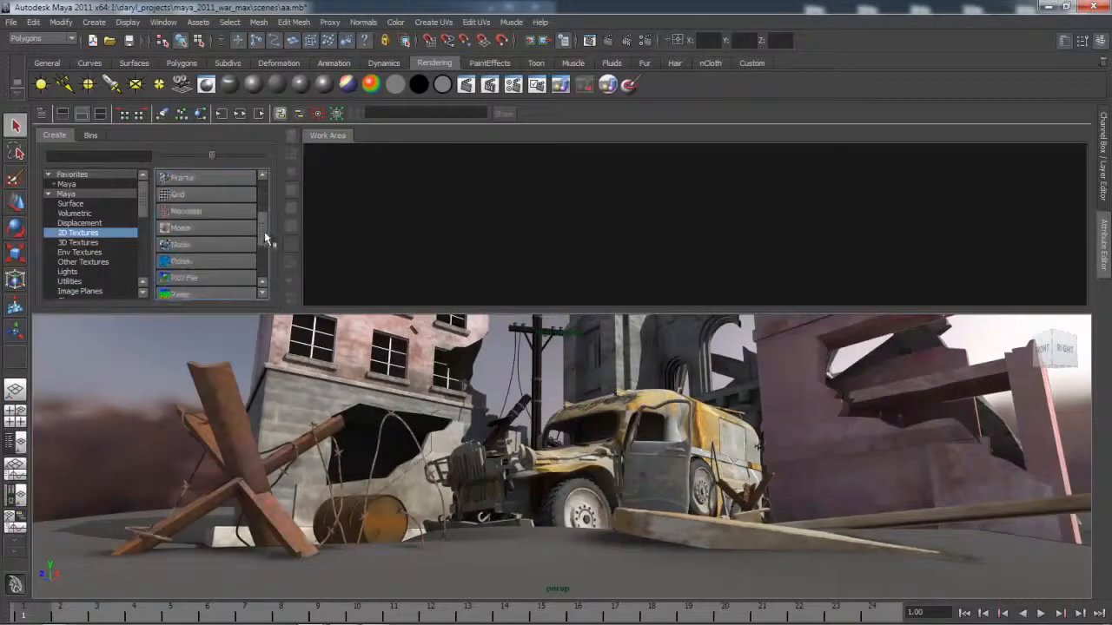
left_click(178, 278)
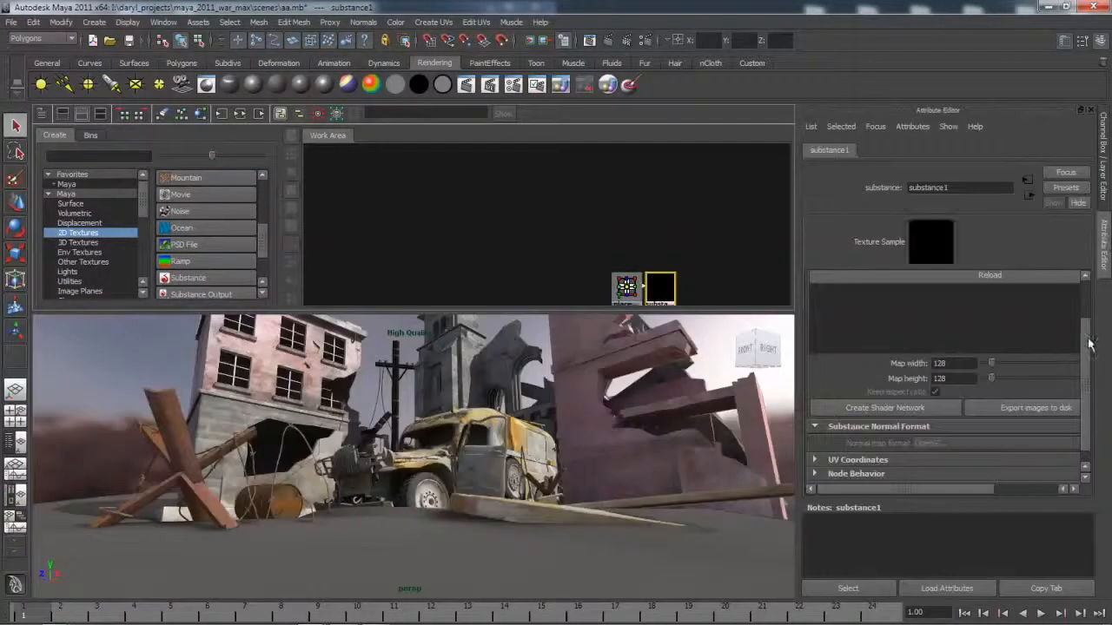
left_click_drag(1091, 345, 1087, 286)
left_click(1065, 298)
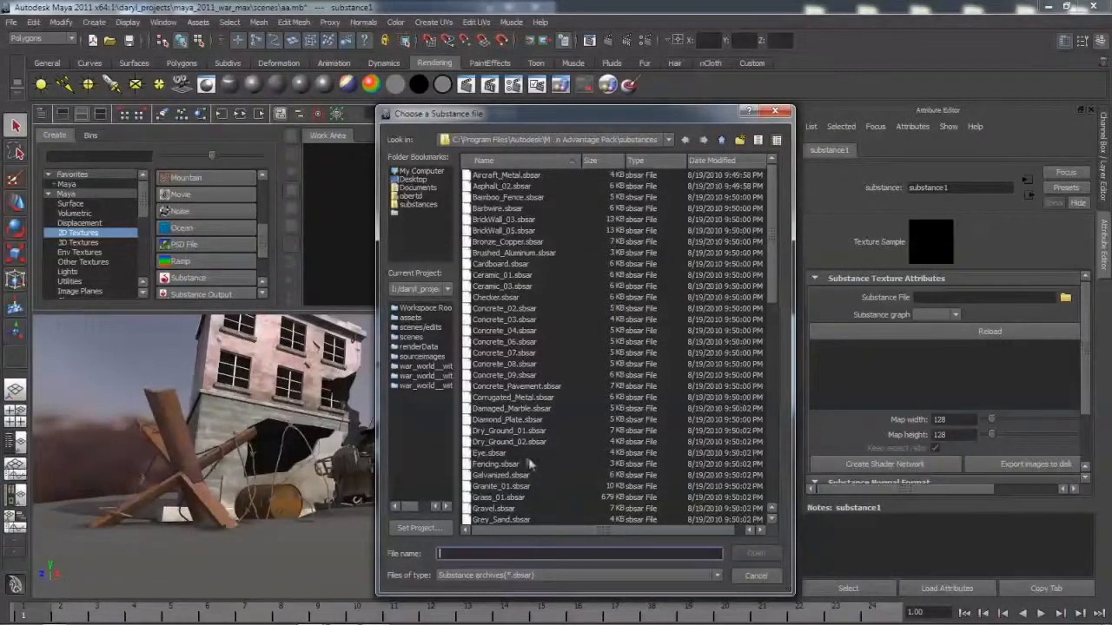
left_click(509, 442)
left_click(755, 553)
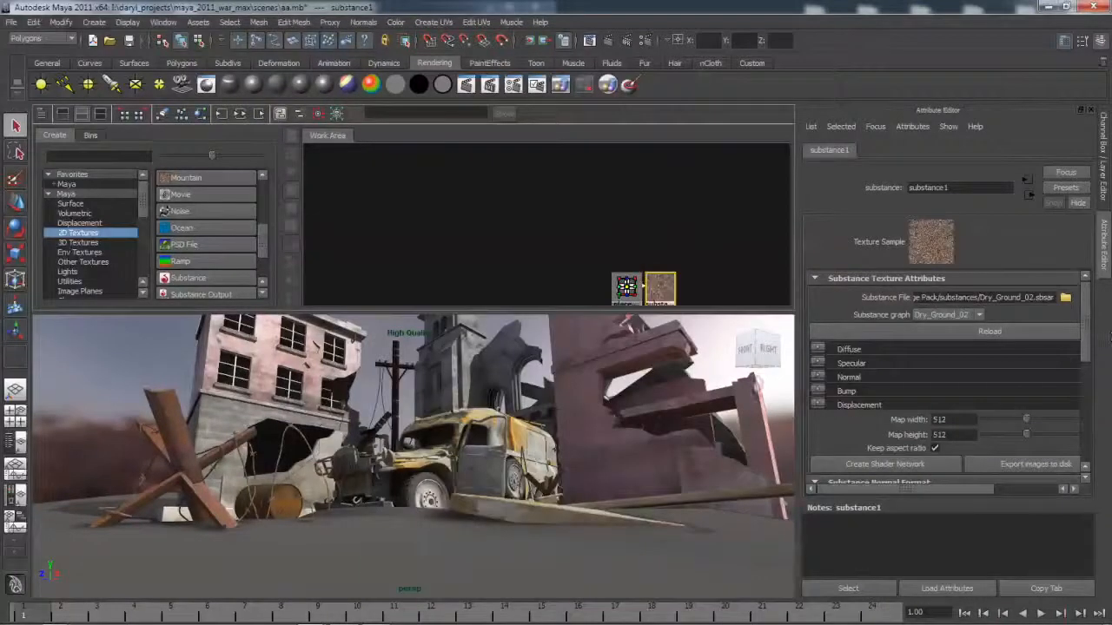
Generate a shader network from the Dry_Ground_02 substance and assign its material to the ground surface
left_click(885, 464)
left_click(182, 114)
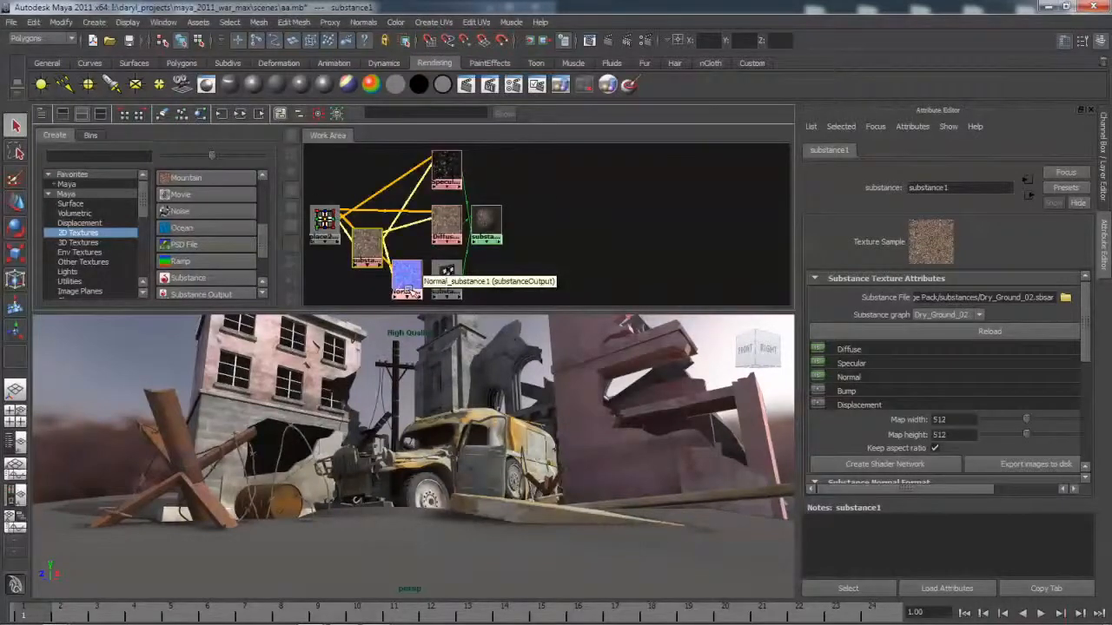
left_click(408, 565)
right_click_drag(484, 222, 474, 143)
left_click(567, 216)
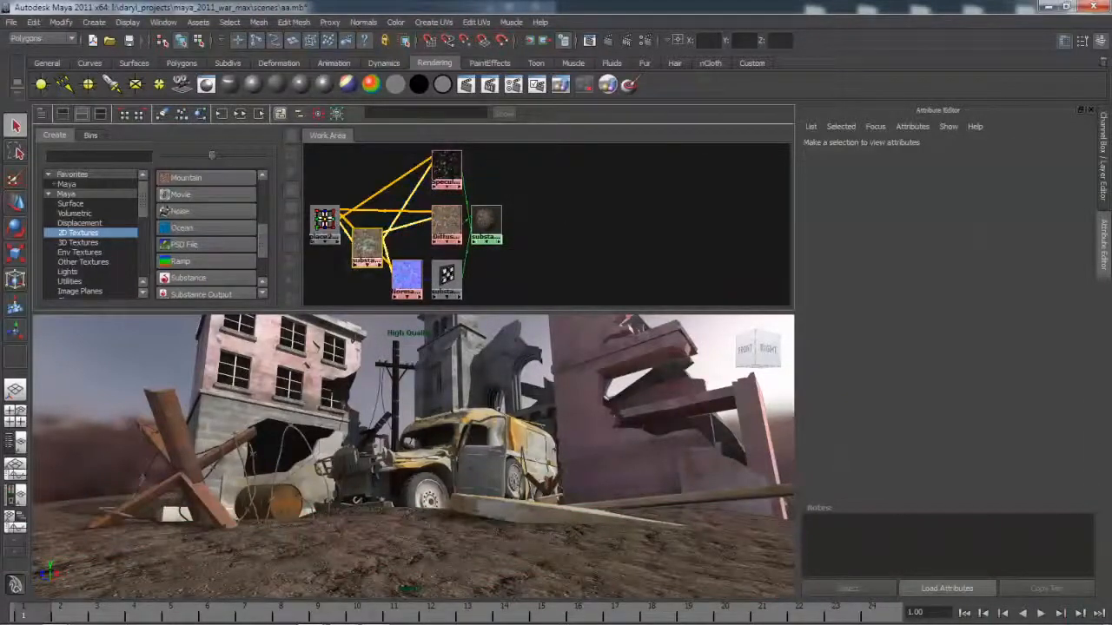
Raise the Age attribute of the ground substance to crack the soil and export its images to disk
left_click(365, 246)
left_click_drag(1086, 341, 1091, 437)
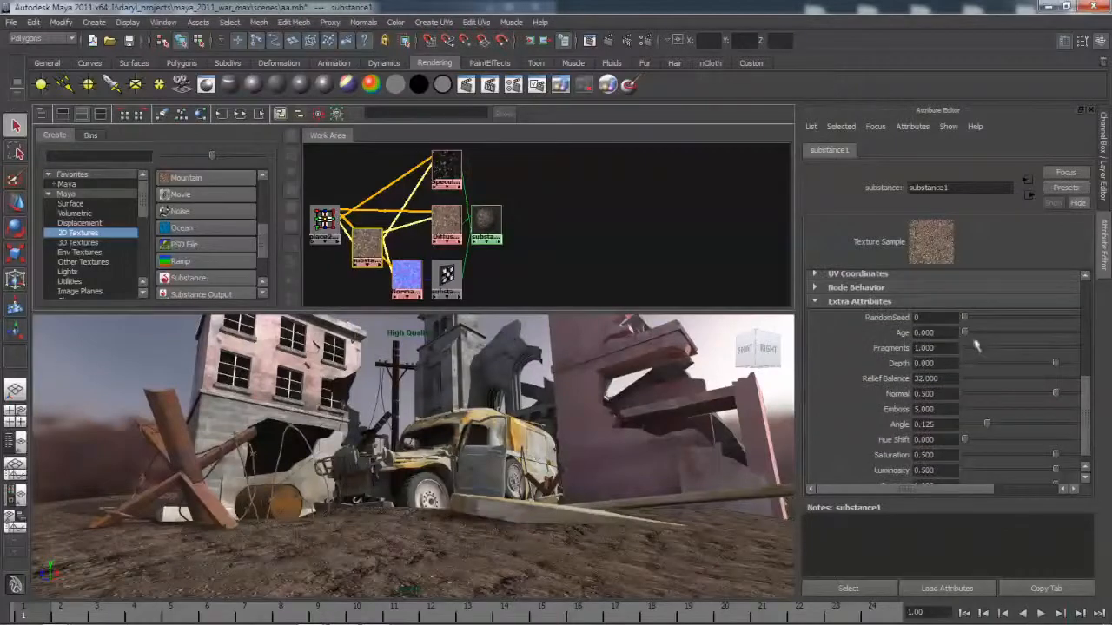
left_click_drag(978, 339, 1042, 337)
left_click_drag(1085, 397, 1085, 357)
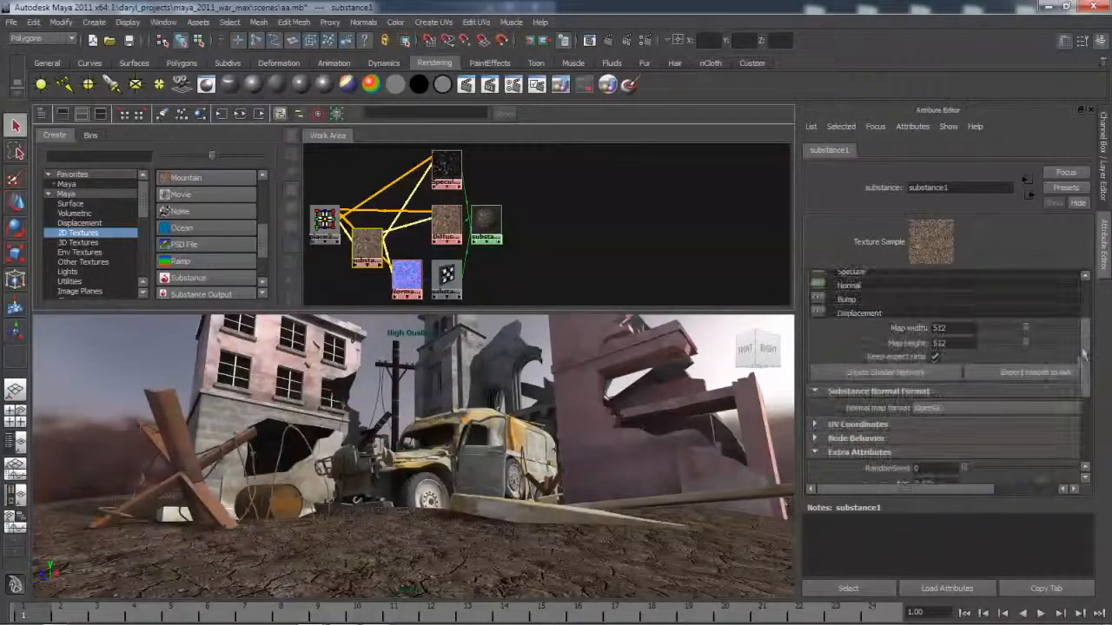
left_click(1035, 372)
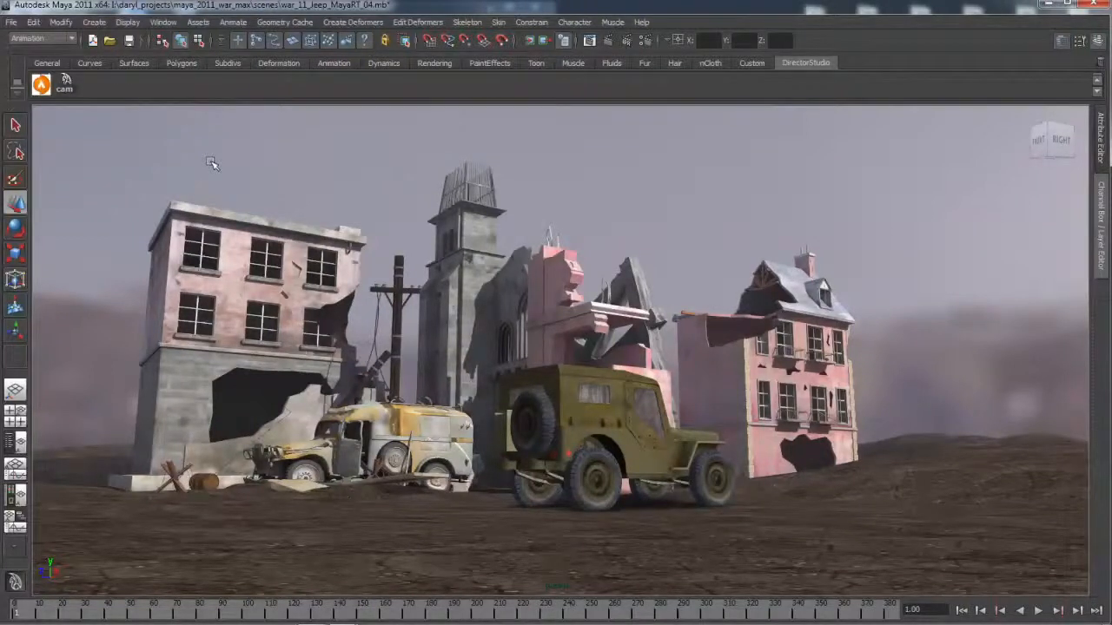
Add a Craft 4WheelerFree vehicle rig and move the jeep_01:jeep group onto the rig's car body
left_click_drag(532, 300, 519, 302, "alt")
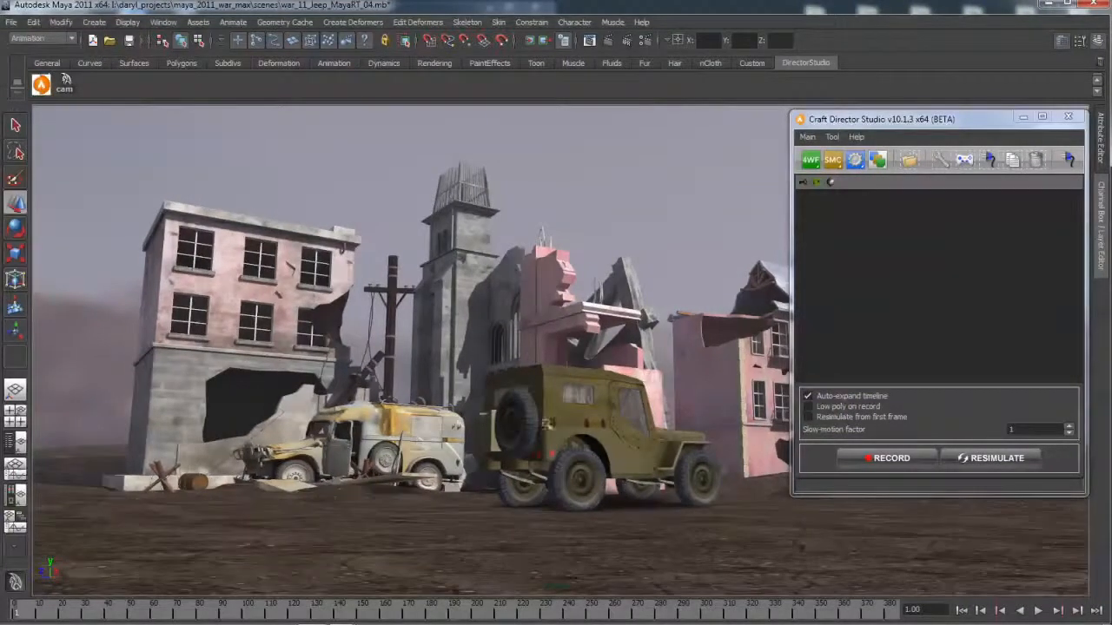
left_click(811, 165)
key("space")
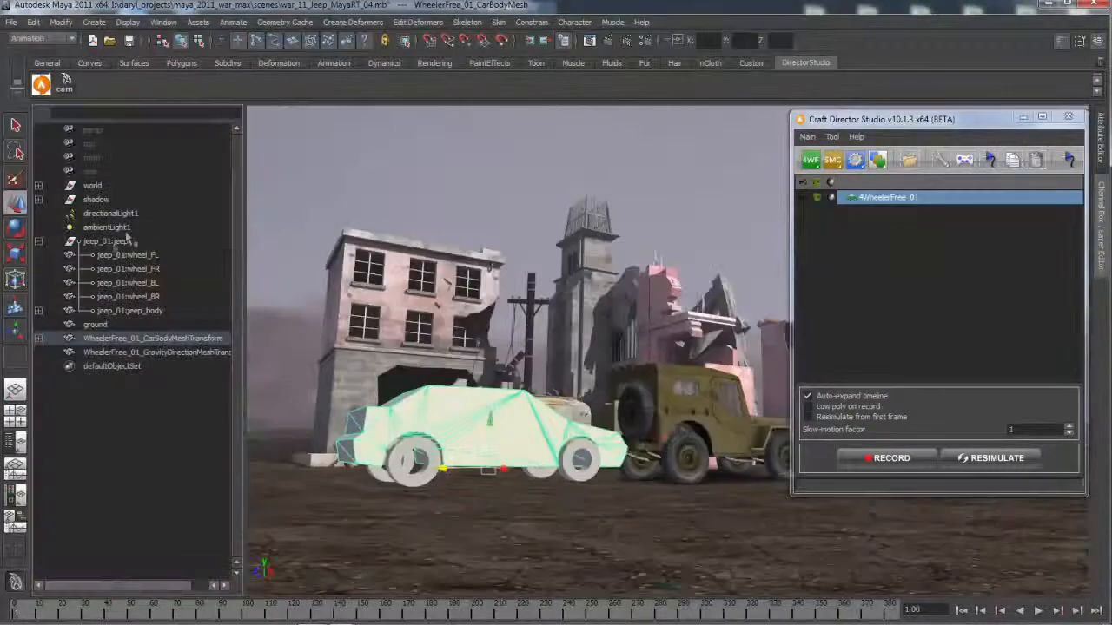
left_click(105, 241)
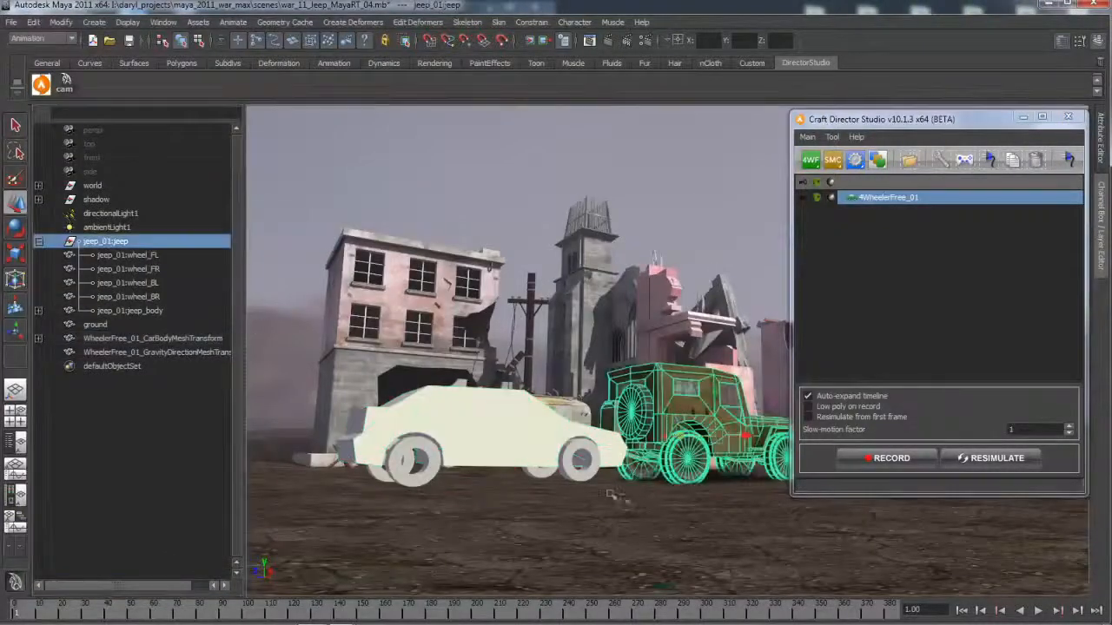
left_click_drag(675, 443, 374, 443)
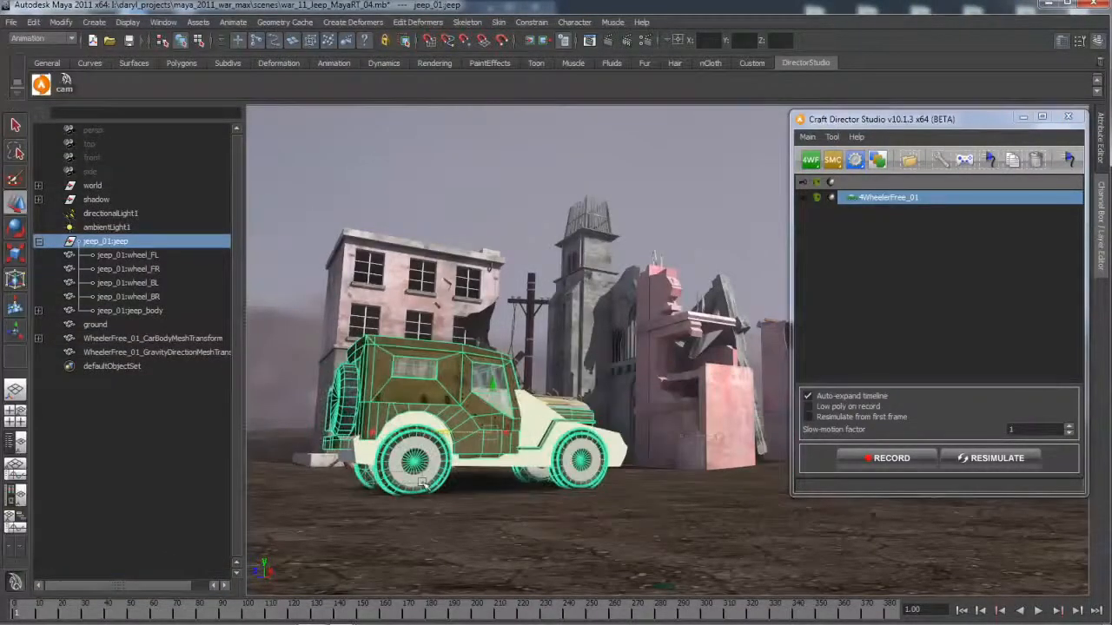
Scale up the rig's wheel meshes to match the size of the jeep's wheels
left_click(372, 476)
left_click(414, 471, "shift")
left_click(569, 464)
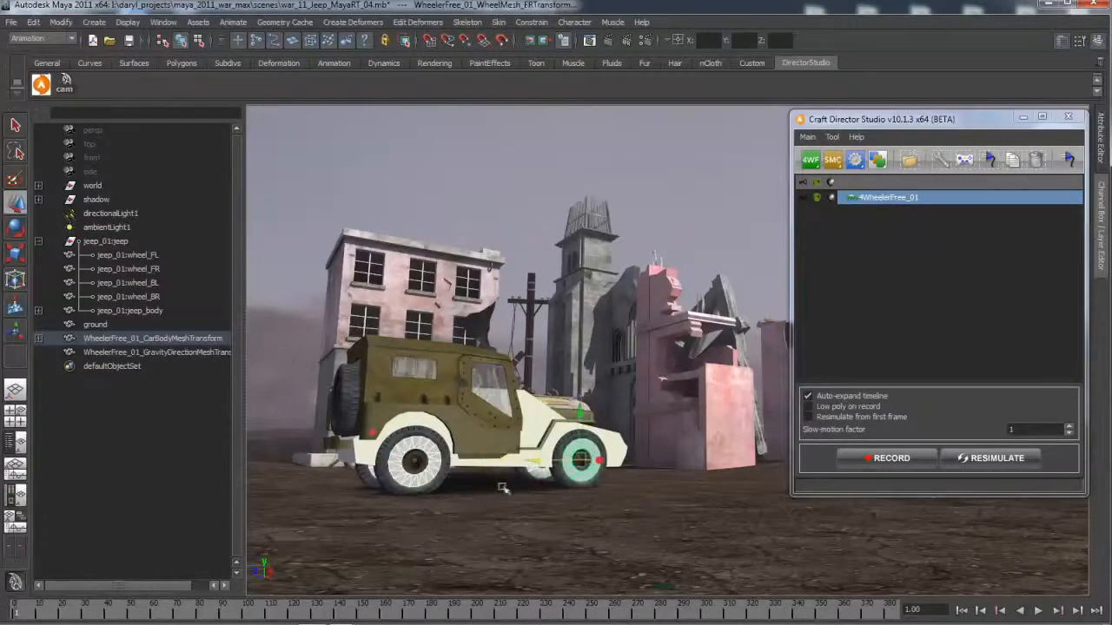
key("e")
key("w")
middle_click_drag(458, 498, 470, 499)
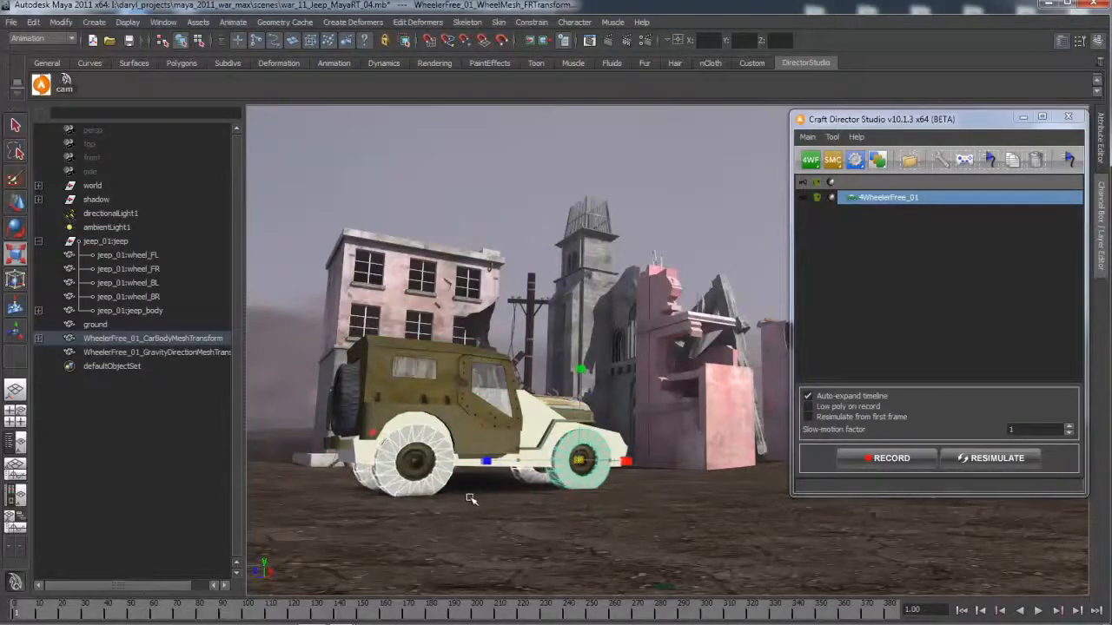
Parent jeep_01:jeep_body under the rig's CarBodyMeshTransform node
left_click(38, 338)
left_click(205, 521)
left_click(122, 310)
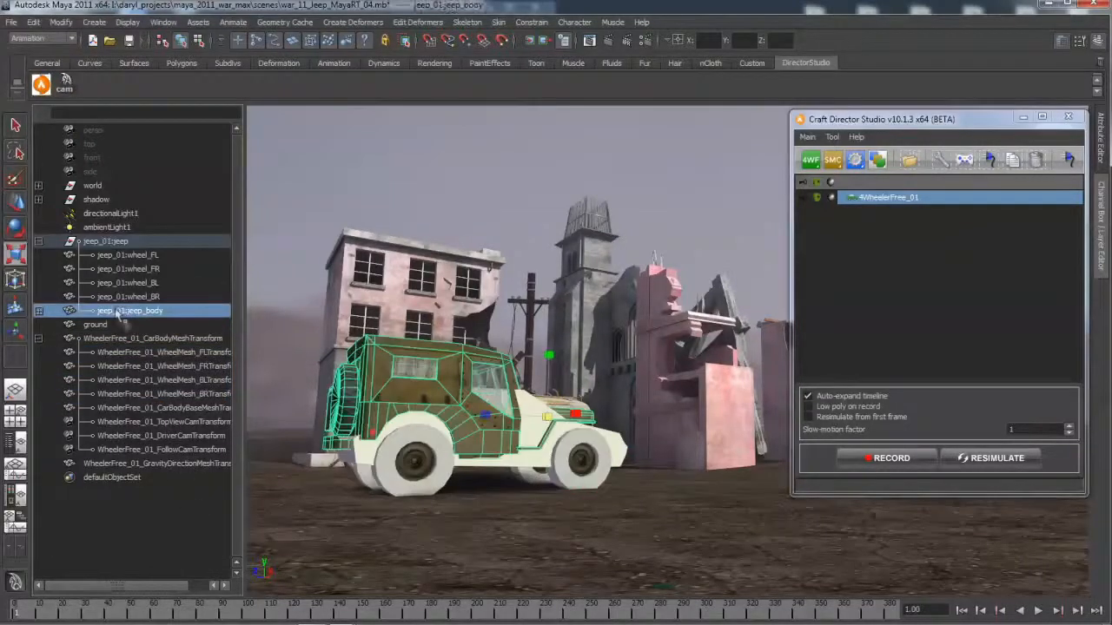
middle_click_drag(155, 335, 156, 337)
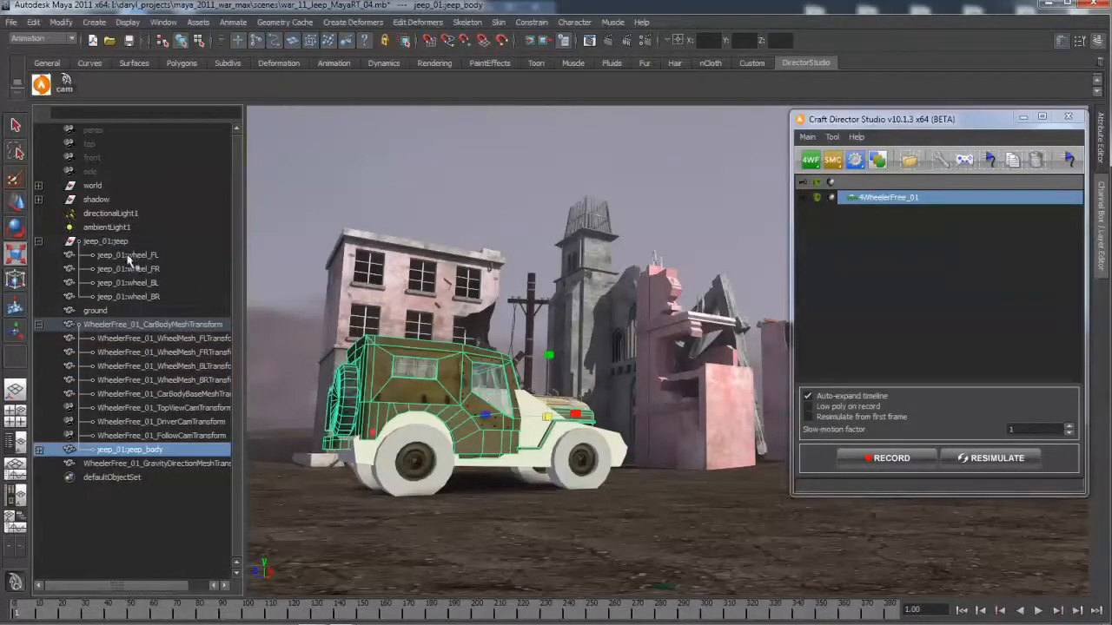
Parent the jeep's FL, FR, BL and BR wheels under the rig's matching WheelMesh transforms
left_click(127, 254)
middle_click_drag(127, 257, 184, 333)
left_click(128, 254)
middle_click_drag(128, 257, 210, 342)
left_click(127, 254)
middle_click_drag(128, 256, 207, 339)
Parent the rig's GravityDirectionMeshTransform under the ground object
left_click_drag(403, 388, 327, 359, "alt")
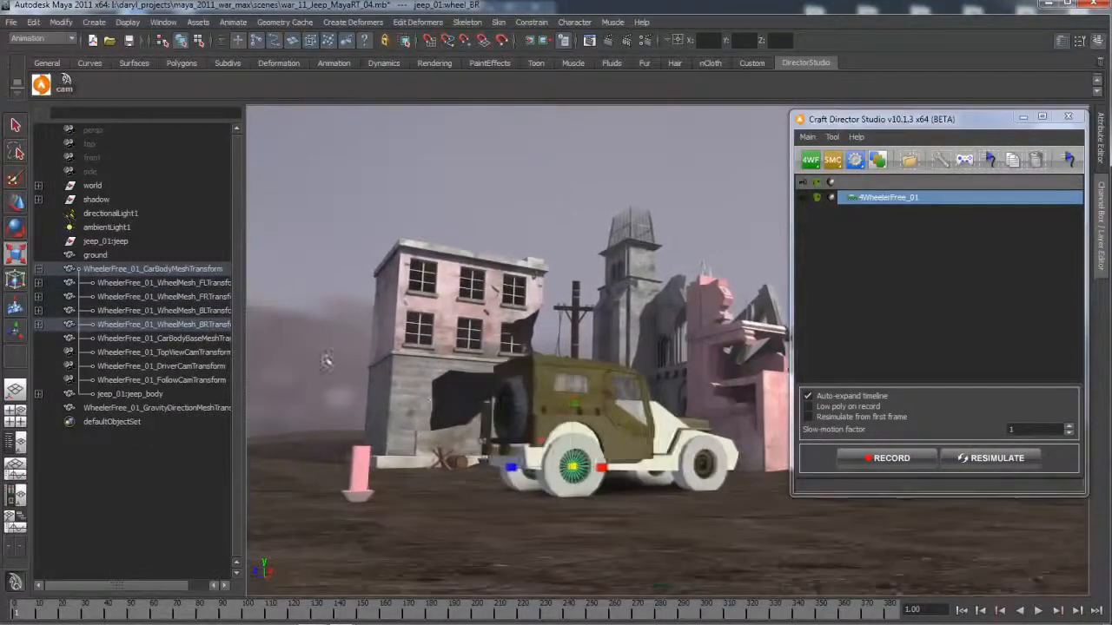
left_click(348, 411)
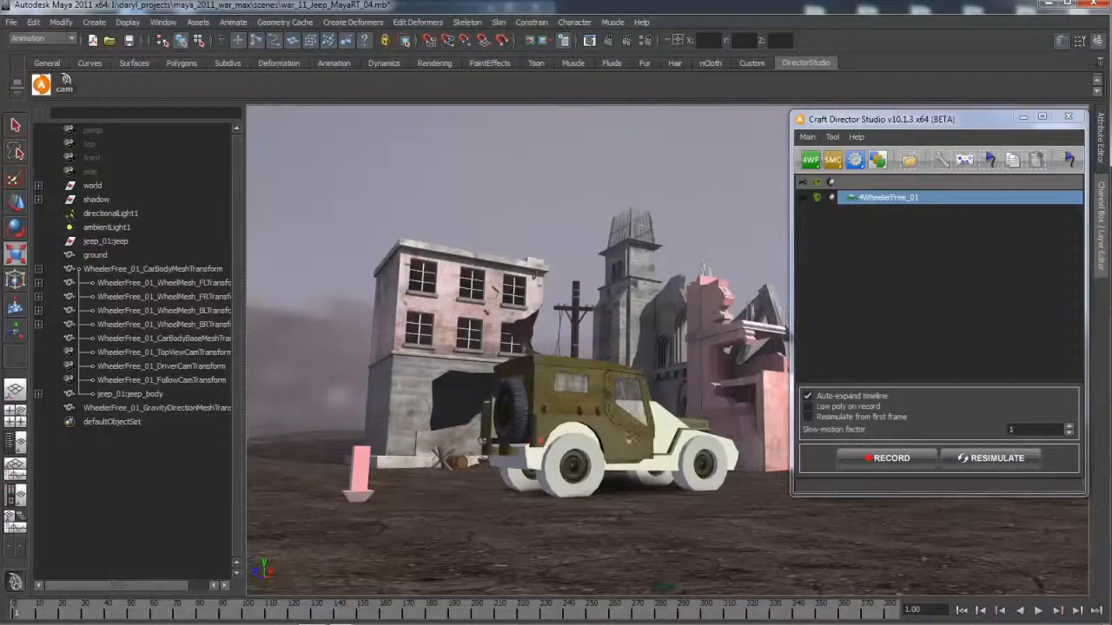
left_click(363, 473)
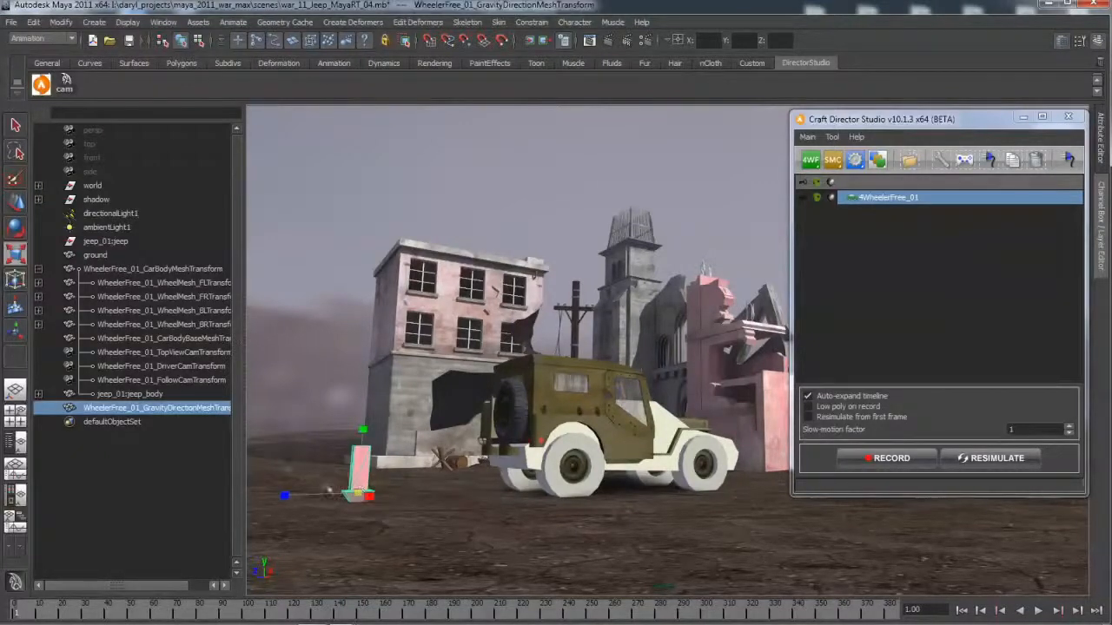
middle_click_drag(137, 416, 96, 256)
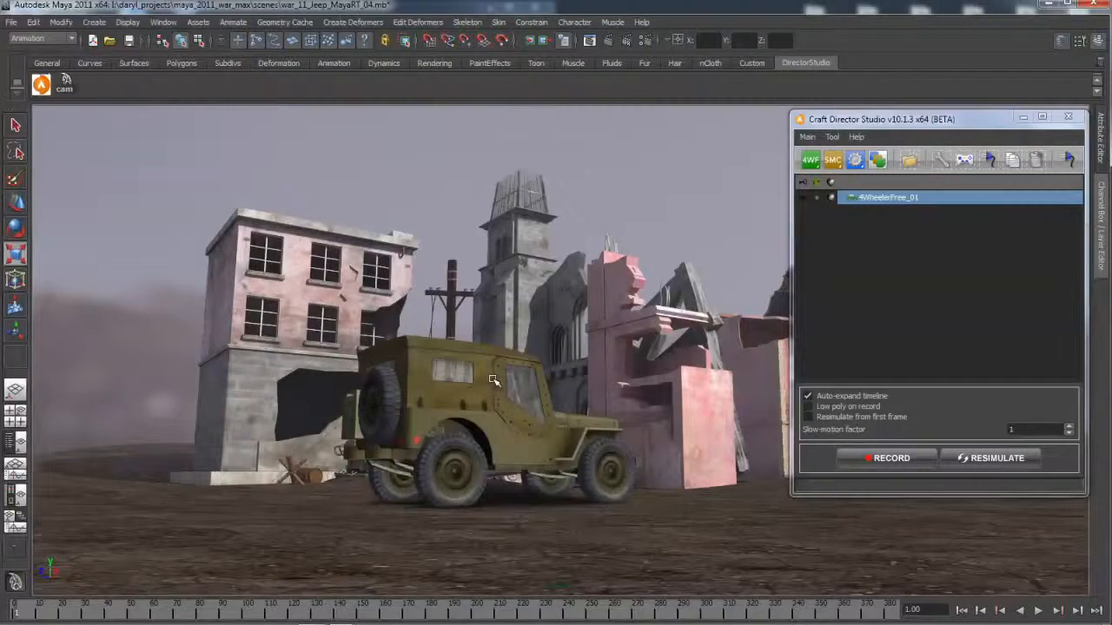
Load the "Example: keyboard" input profile for the 4WheelerFree_01 rig and close the input settings
left_click(965, 161)
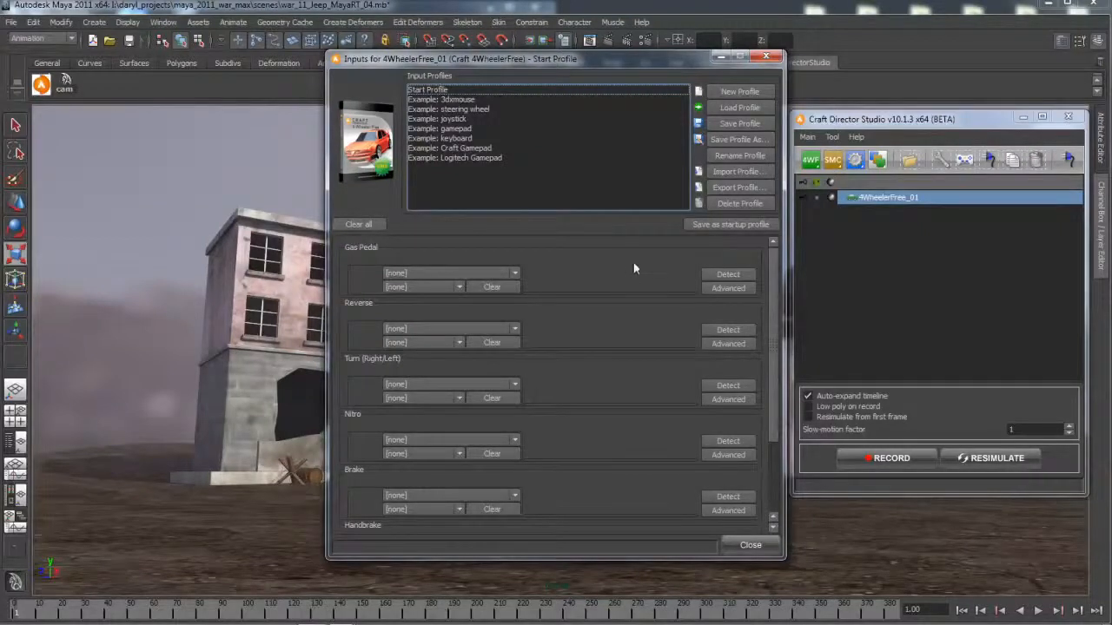
double_click(457, 140)
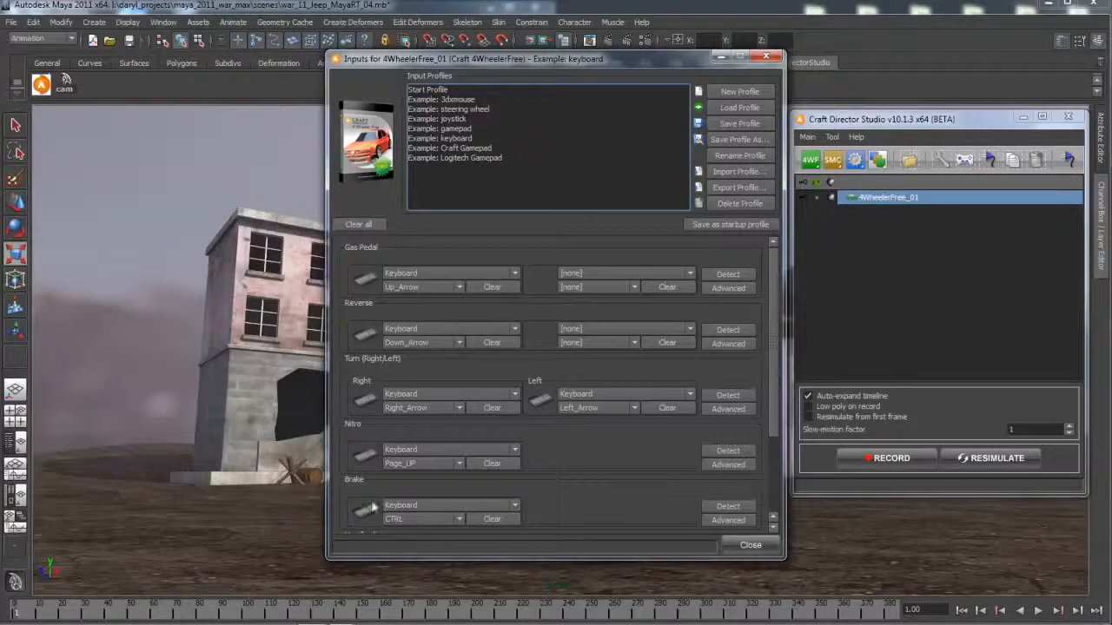
left_click(768, 57)
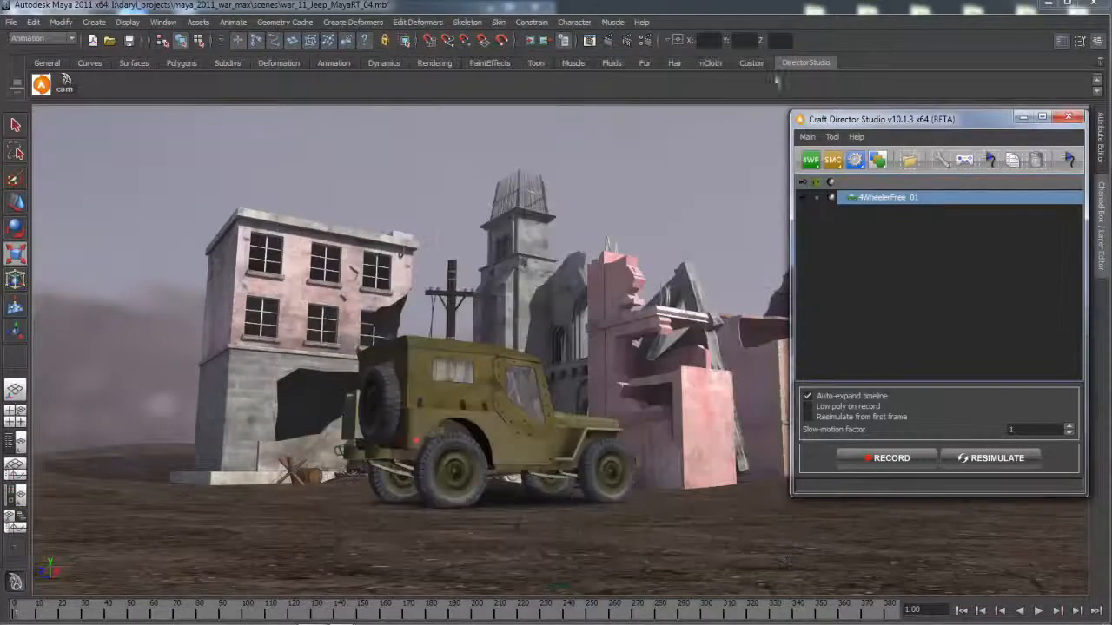
Record the jeep driving around the scene up to about frame 803, moving the recorder window aside
left_click(876, 462)
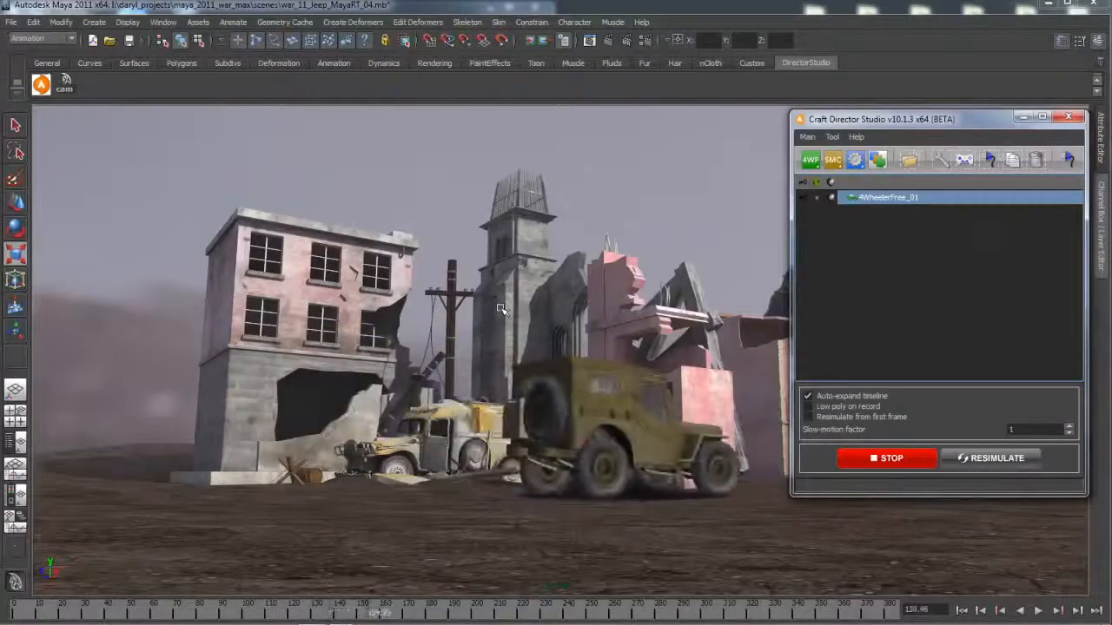
left_click_drag(916, 118, 160, 95)
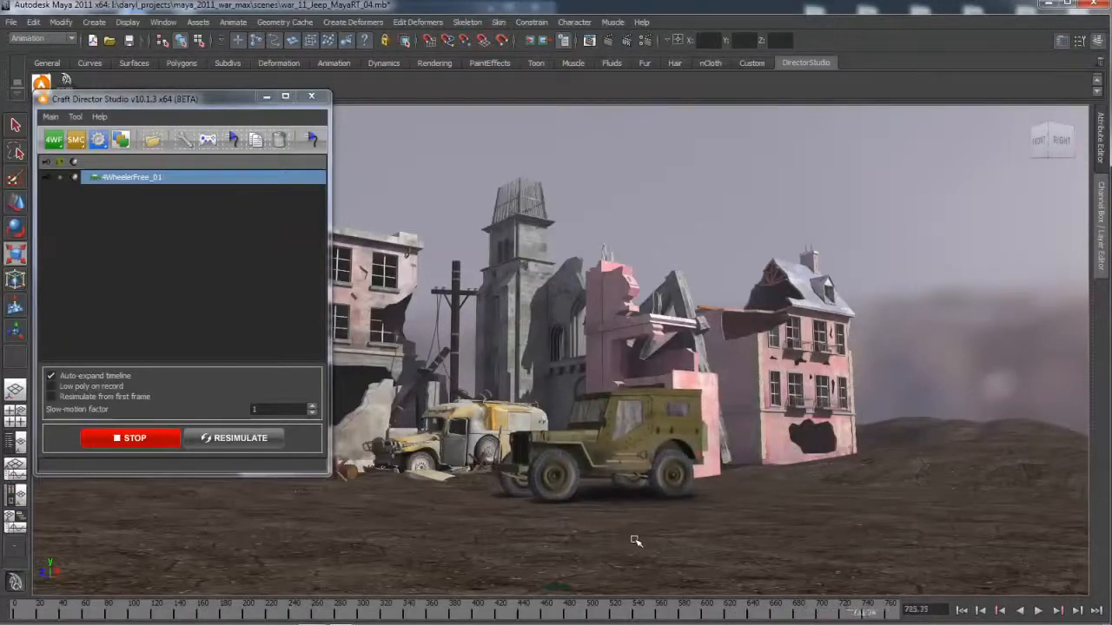
left_click(135, 439)
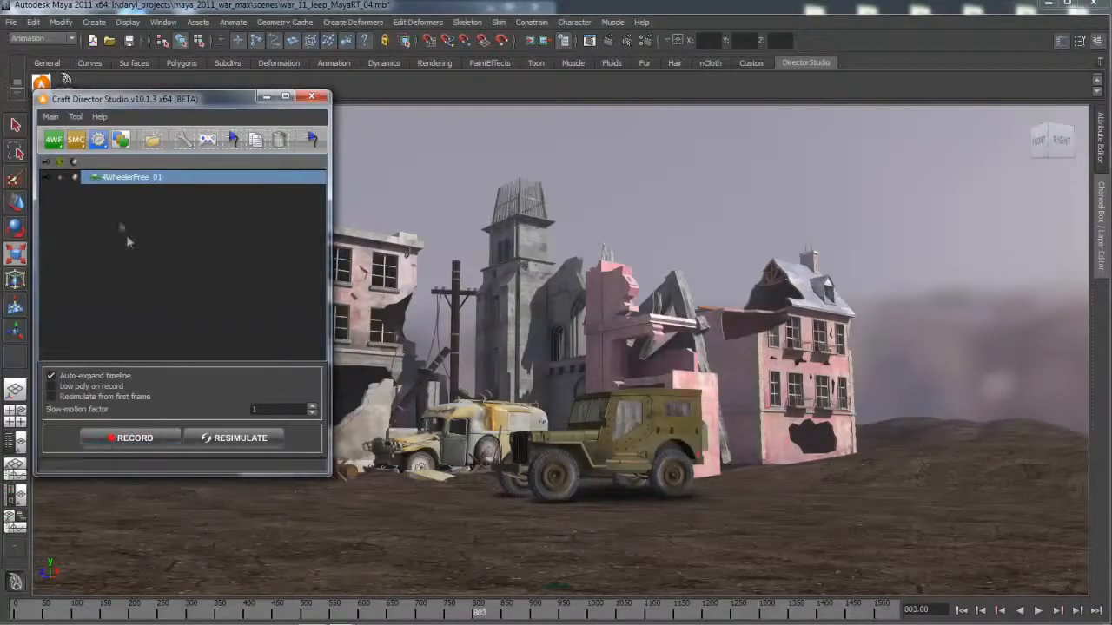
Add a SoftMotionCam, look through it and frame the jeep from behind
left_click(78, 148)
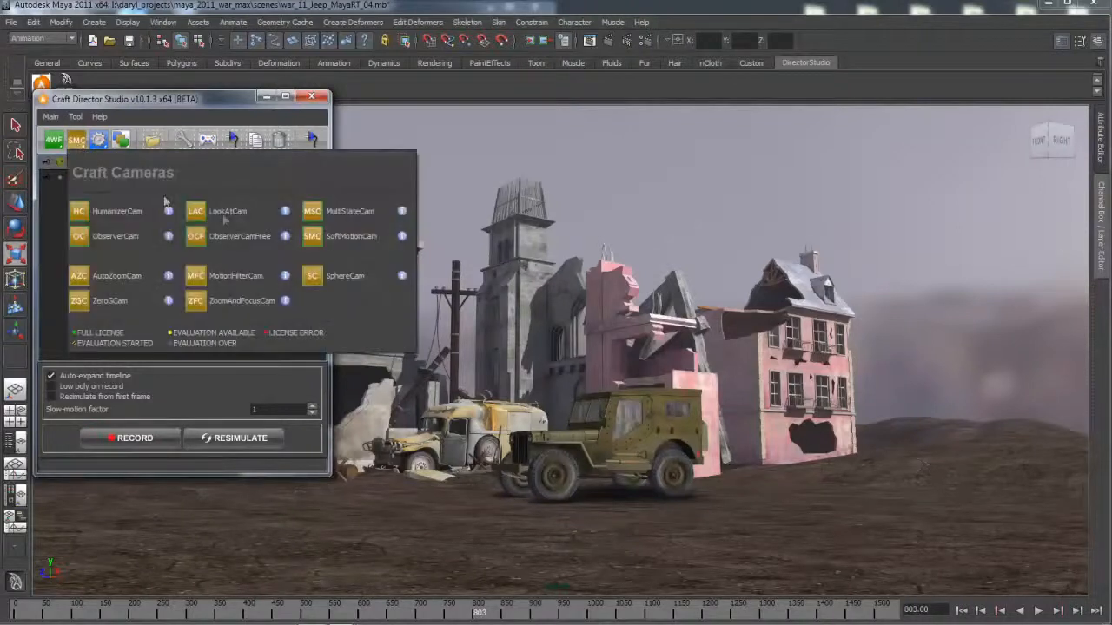
left_click(344, 237)
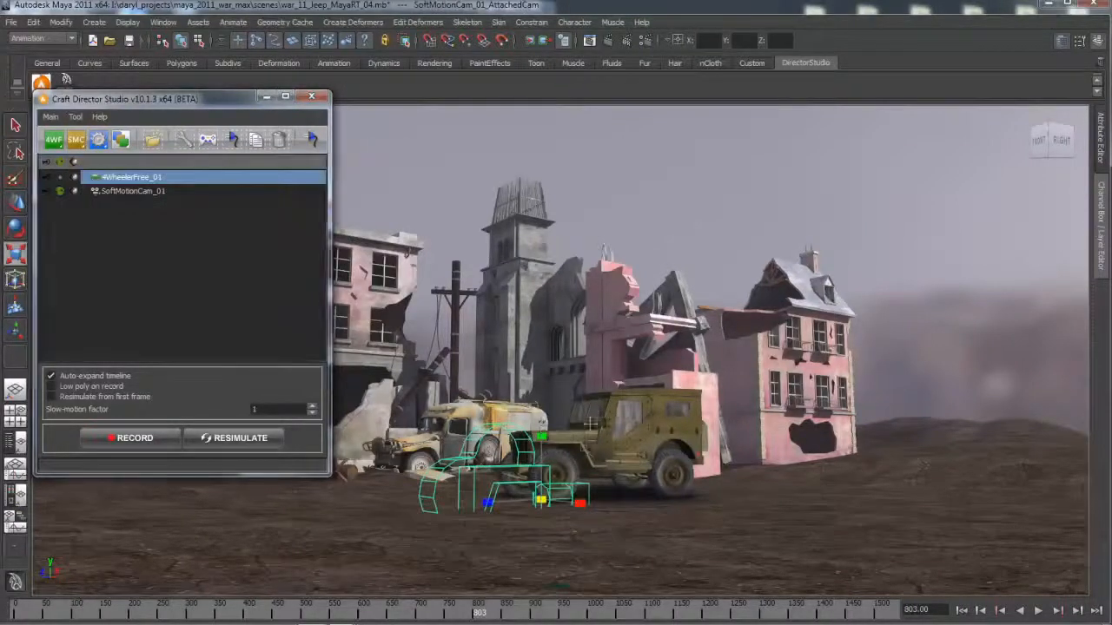
key("space")
left_click_drag(694, 337, 862, 356)
left_click_drag(504, 336, 830, 268, "alt")
right_click_drag(830, 268, 613, 252, "alt")
left_click_drag(613, 252, 461, 252, "alt")
left_click(66, 81)
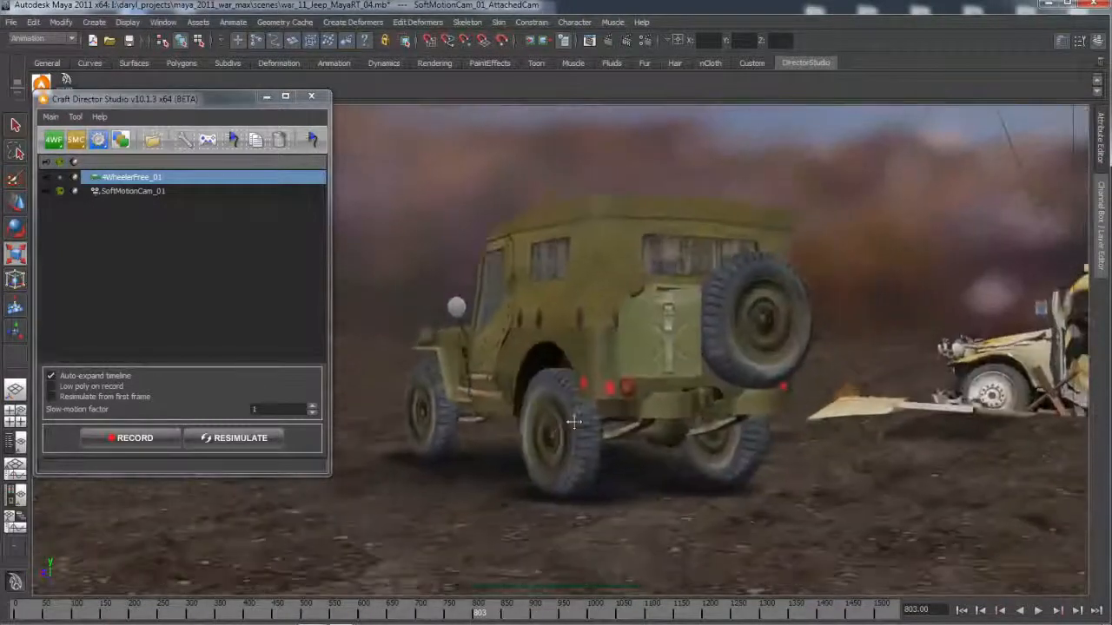
Return to the perspective view and parent the SoftMotionCam's attached camera under the rig's CarBodyMeshTransform node
key("space")
left_click_drag(599, 428, 411, 175)
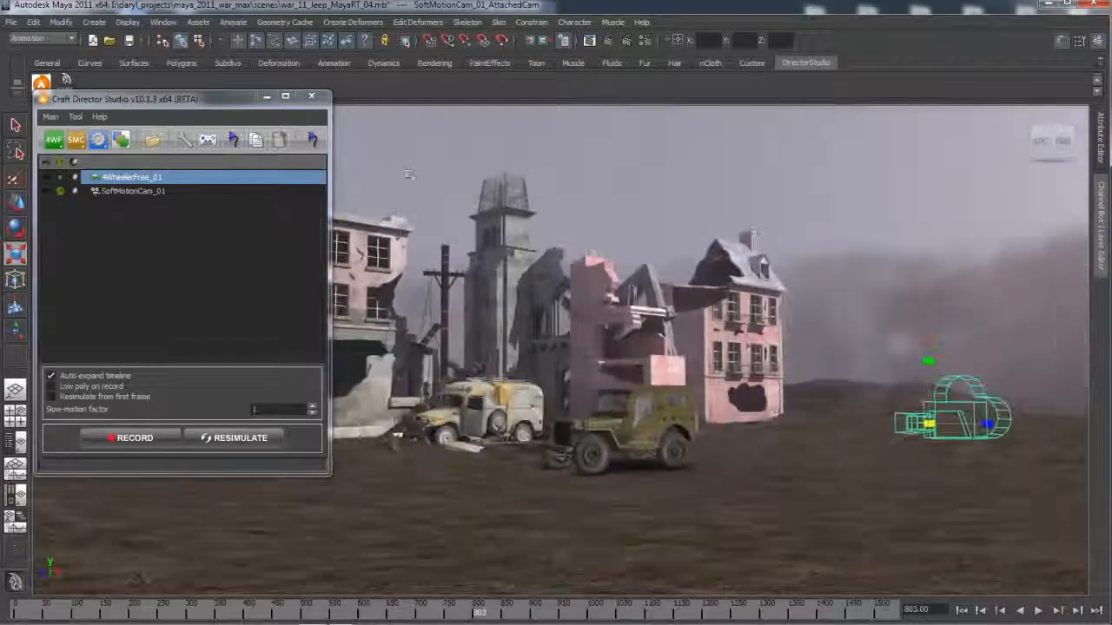
left_click_drag(211, 104, 339, 98)
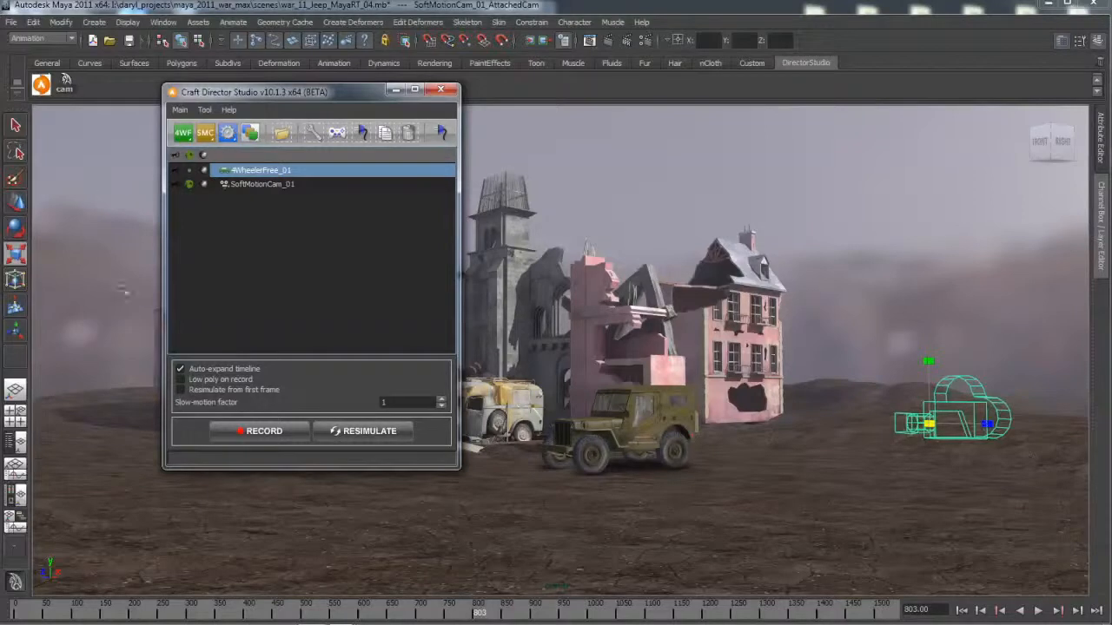
key("space")
left_click(16, 442)
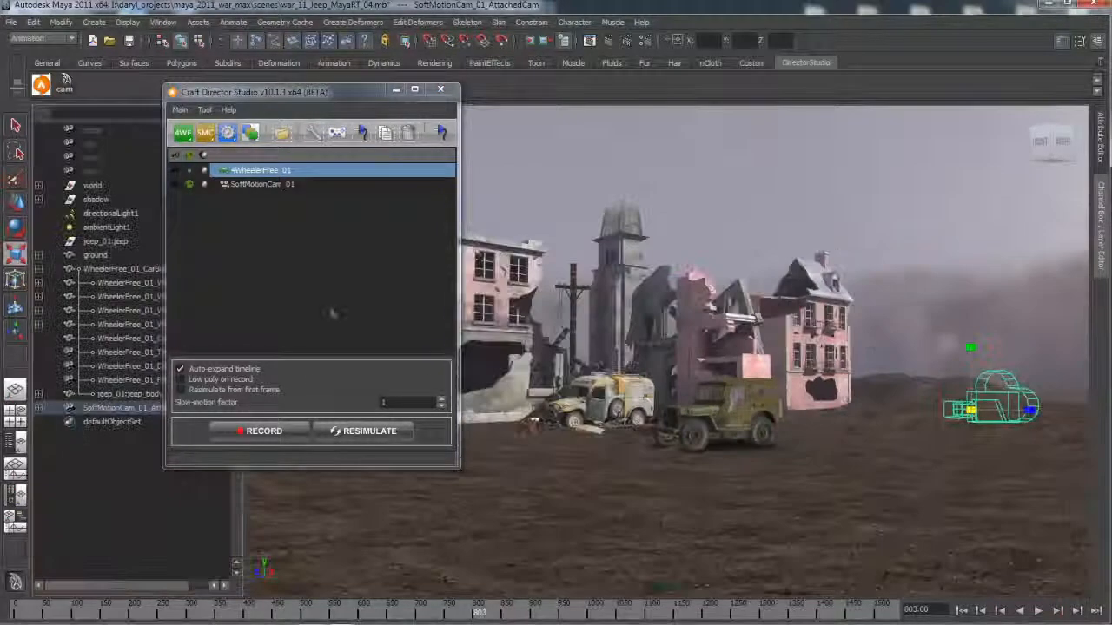
left_click(114, 408)
middle_click_drag(118, 415, 106, 271)
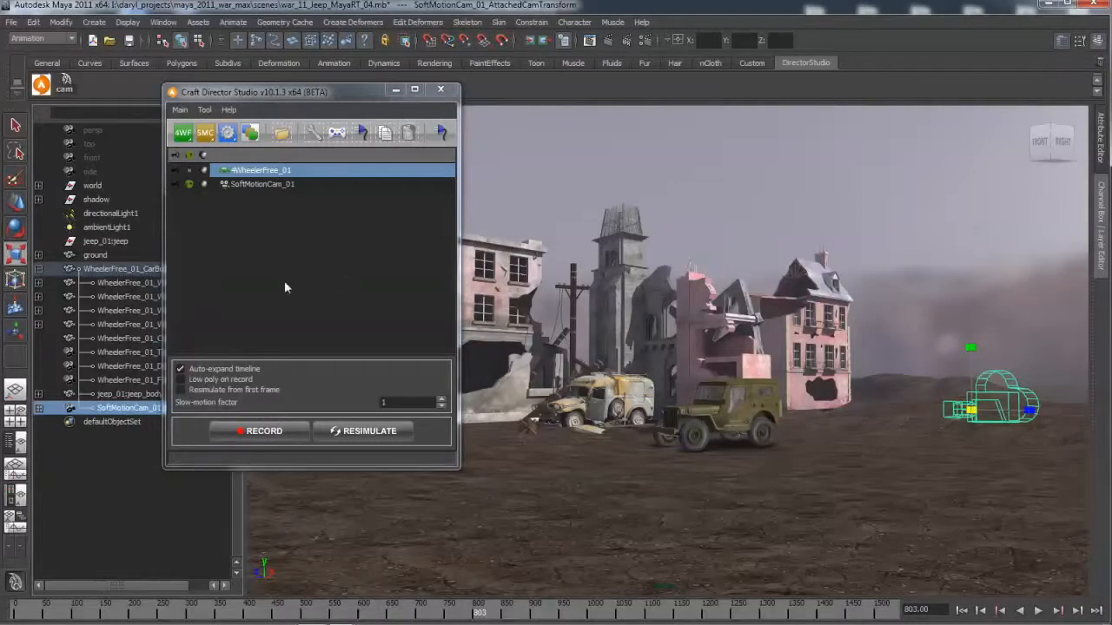
Look through SoftMotionCam_01_AttachedCam in the viewport and hide cameras from its display
key("space")
mouse_move(687, 193)
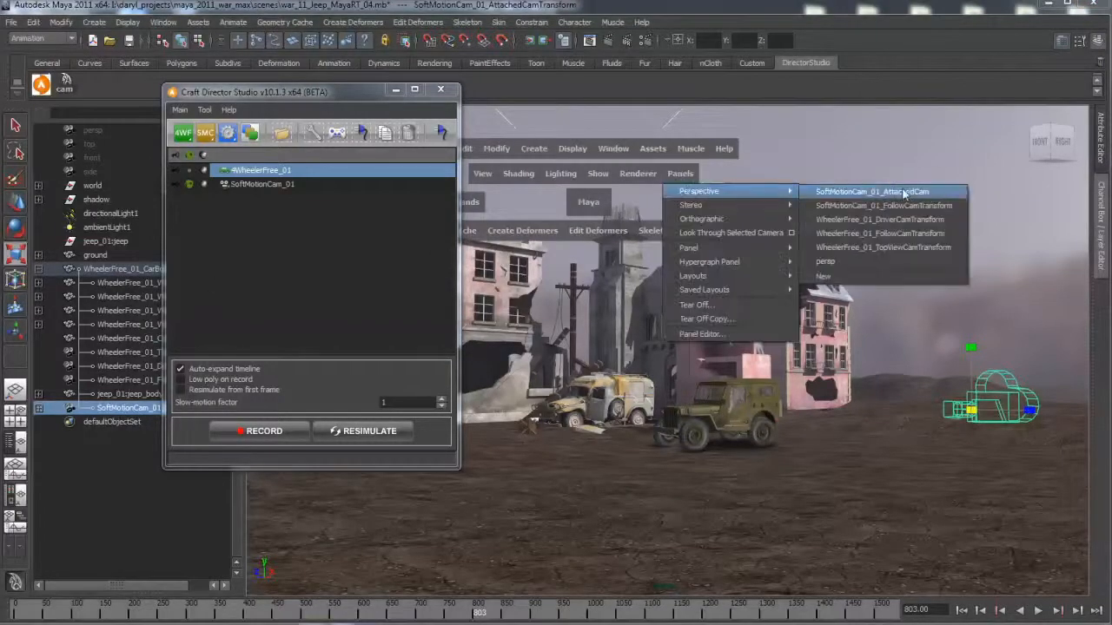
left_click(869, 192)
key("space")
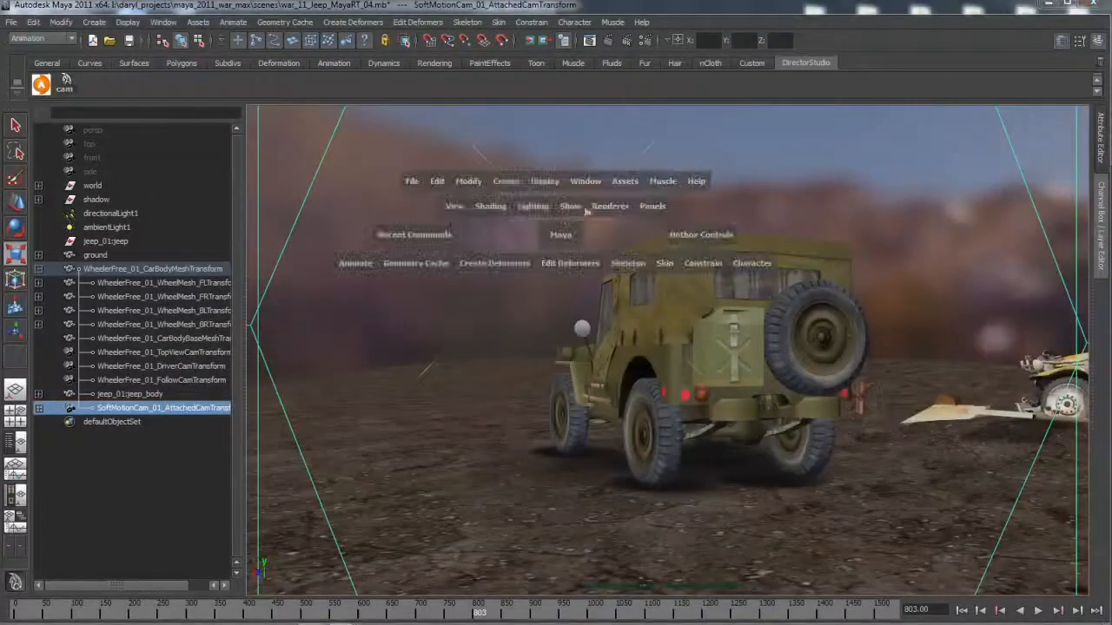
left_click(569, 206)
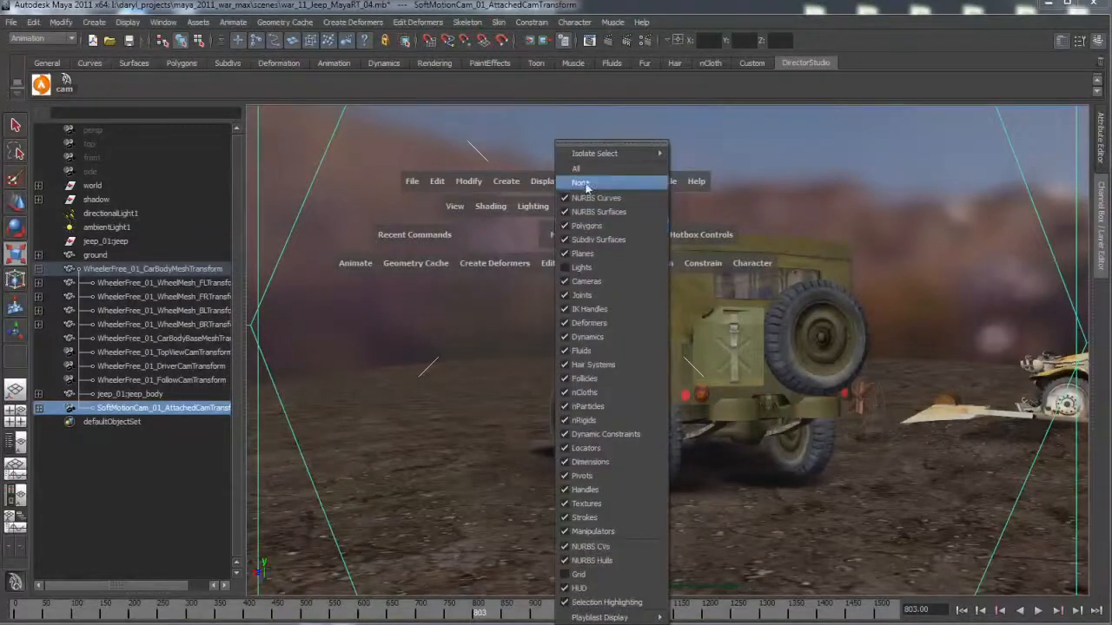
left_click(586, 281)
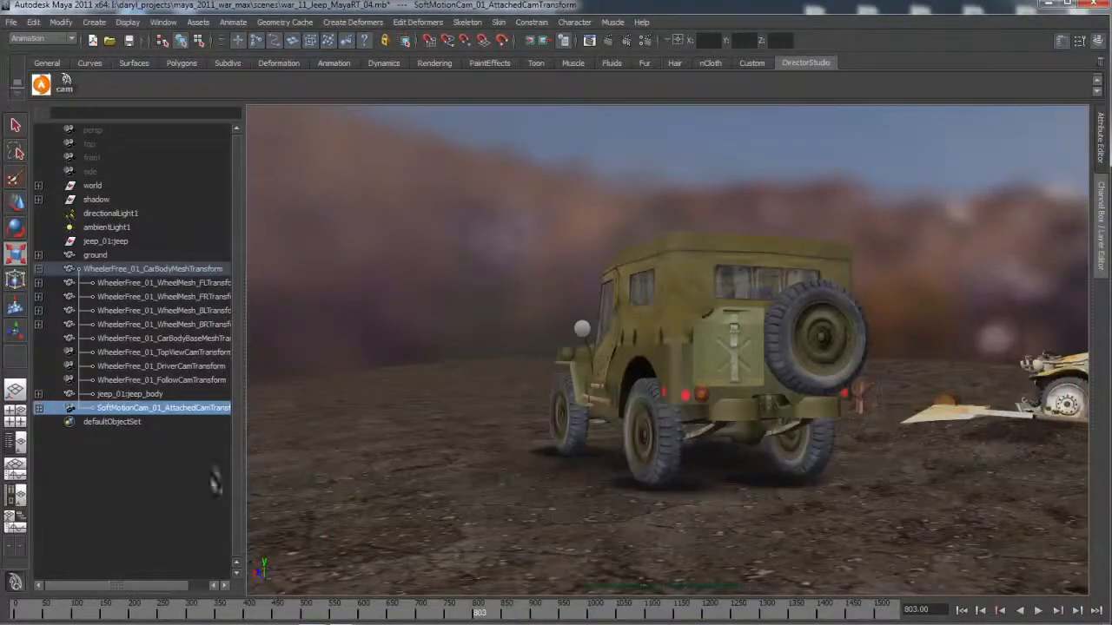
Bring back the Craft Director Studio window, move it clear of the jeep and start a recording from the attached camera's view
left_click(42, 84)
left_click_drag(300, 92, 202, 123)
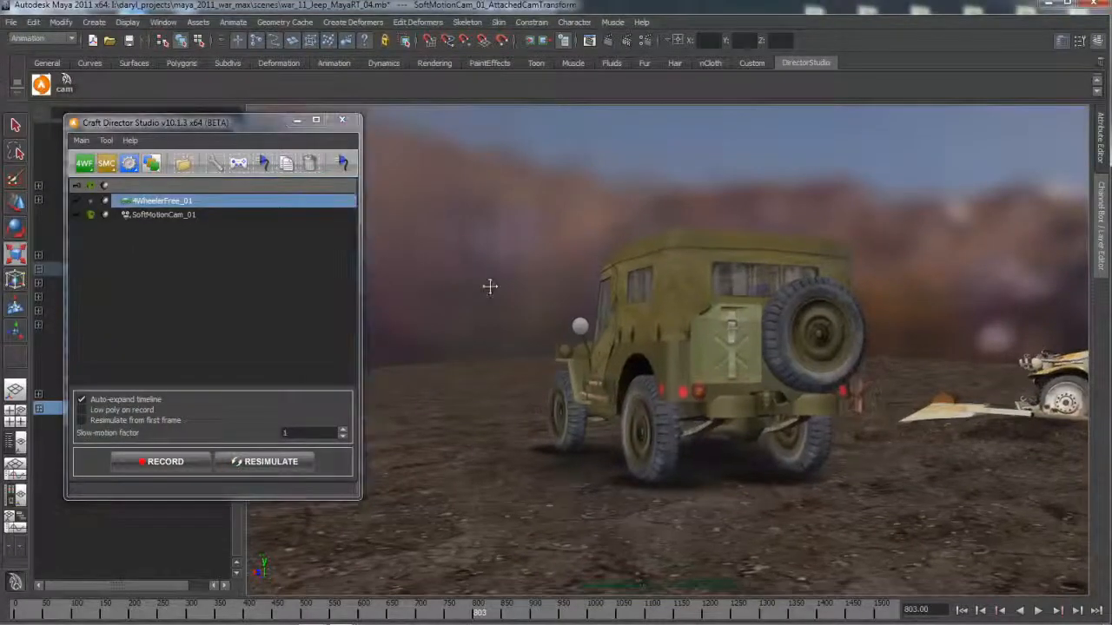
key("space")
left_click(157, 459)
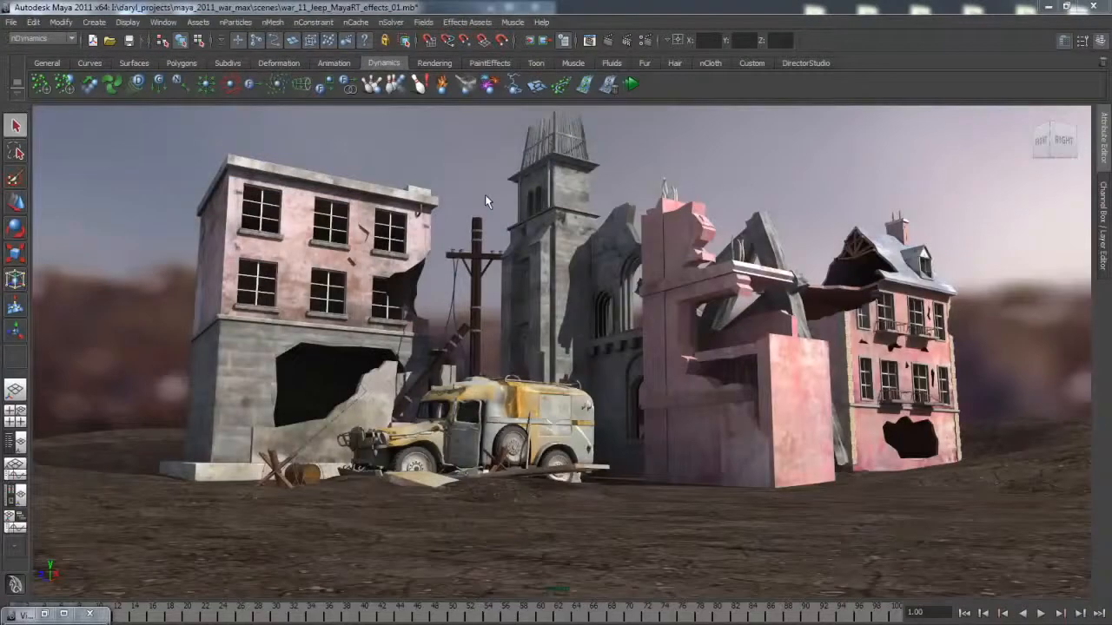
Place the Bomb.ma effects asset on the ground near the wrecked truck and play the explosion simulation
left_click(467, 22)
left_click(481, 73)
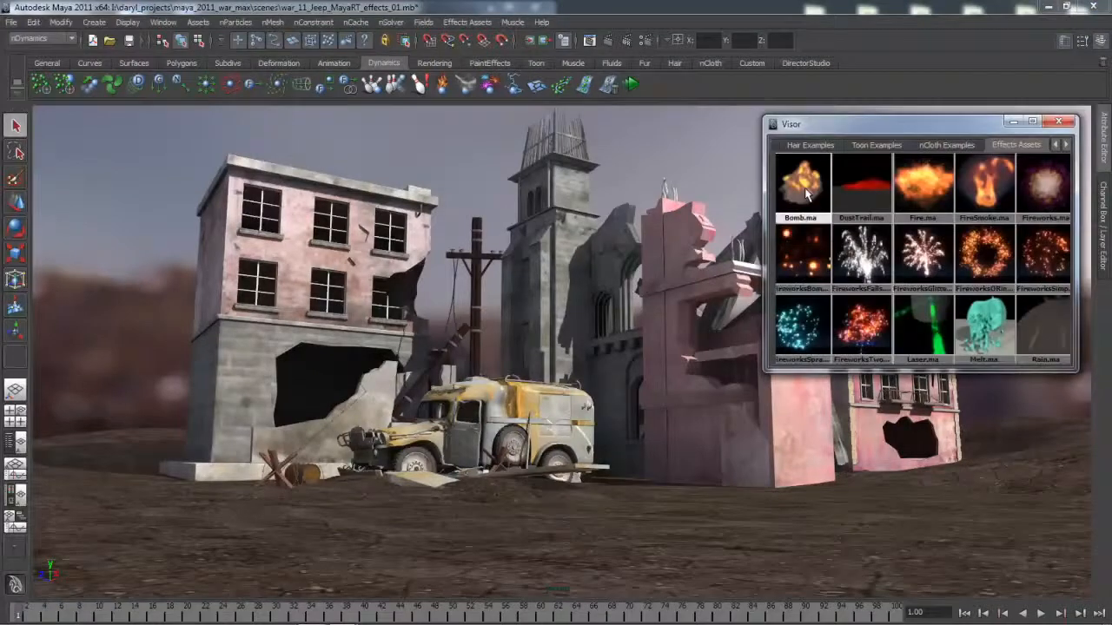
middle_click_drag(803, 194, 501, 443)
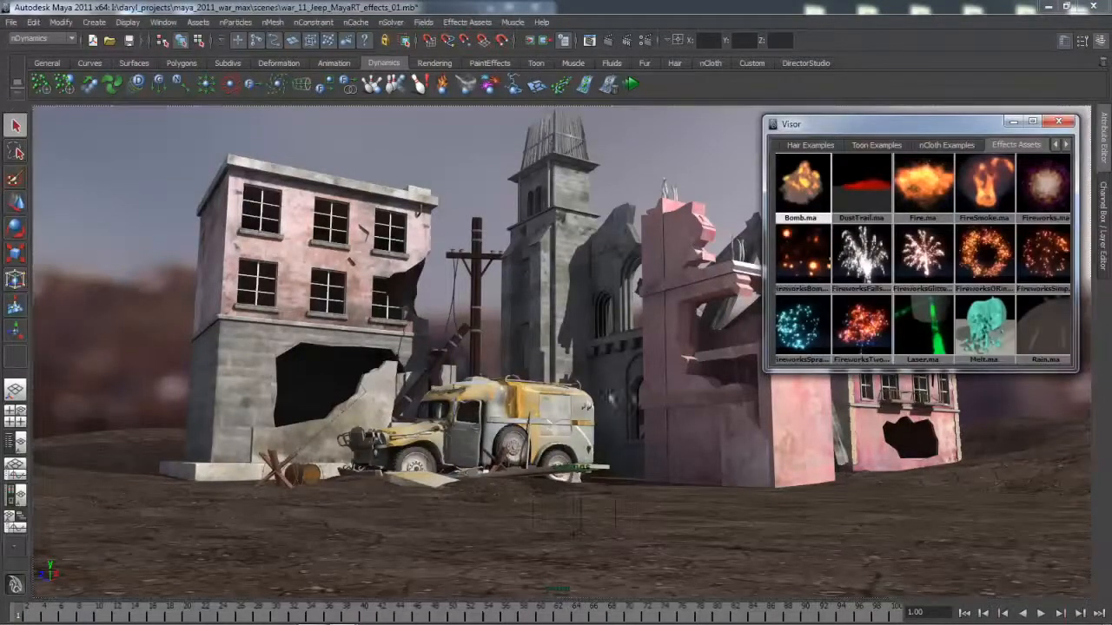
left_click(1040, 614)
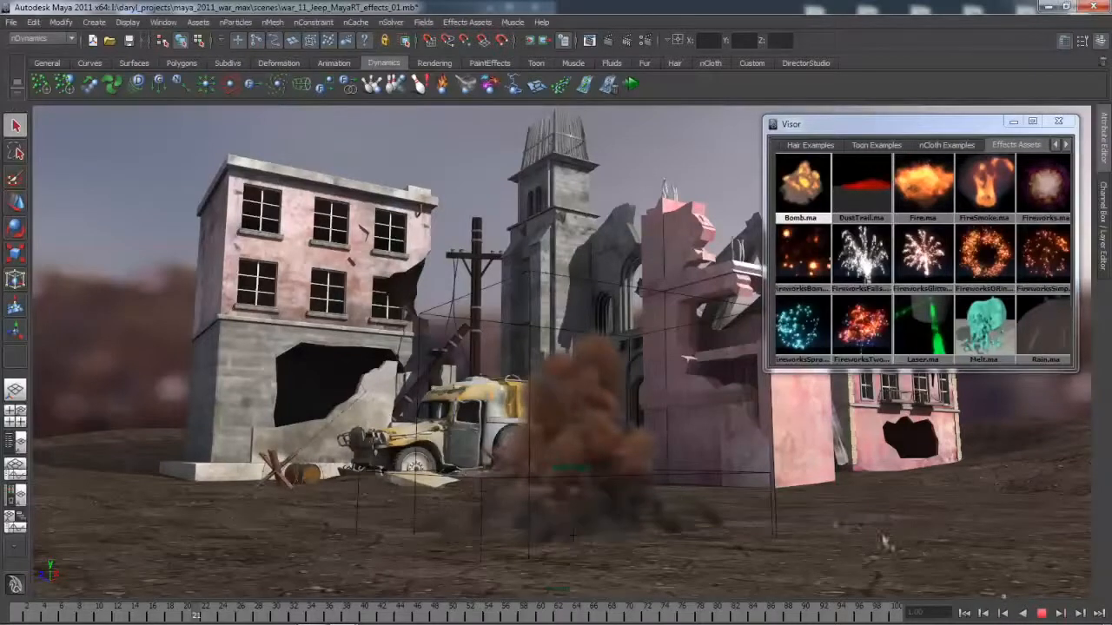
Select the explosion at about frame 21, close the Visor and show the BombAsset container's published attributes
left_click_drag(524, 482, 625, 551)
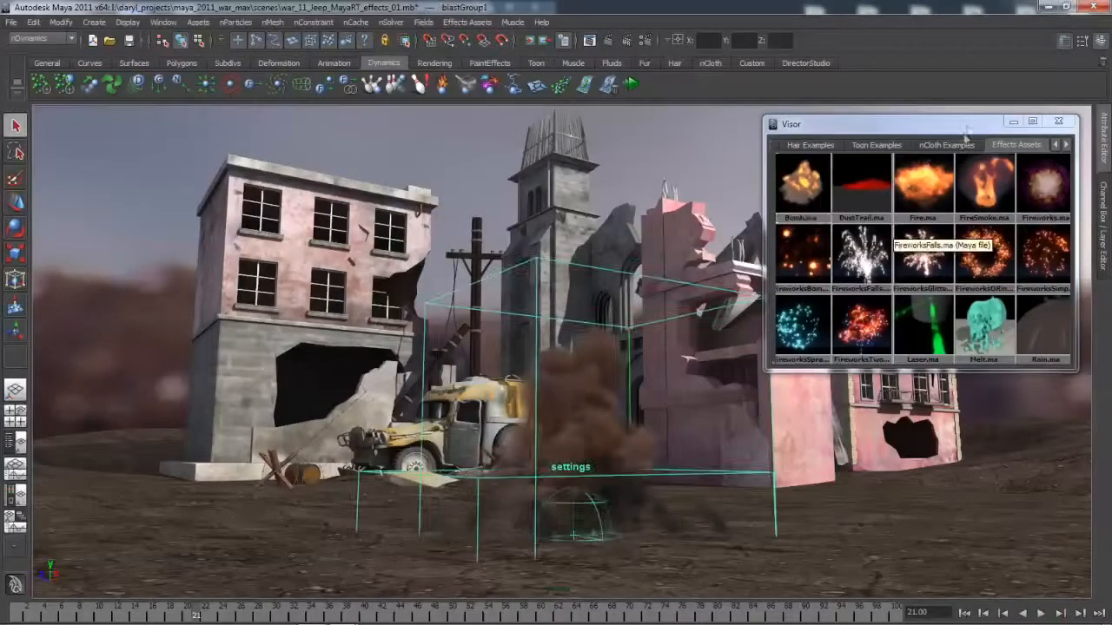
left_click(1058, 121)
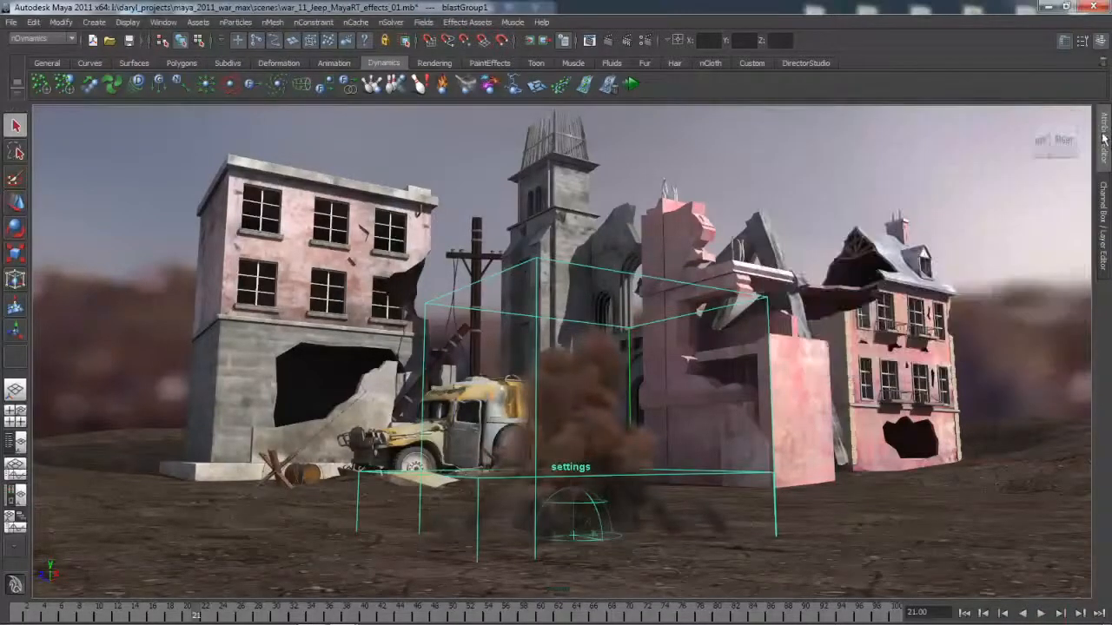
left_click(1104, 139)
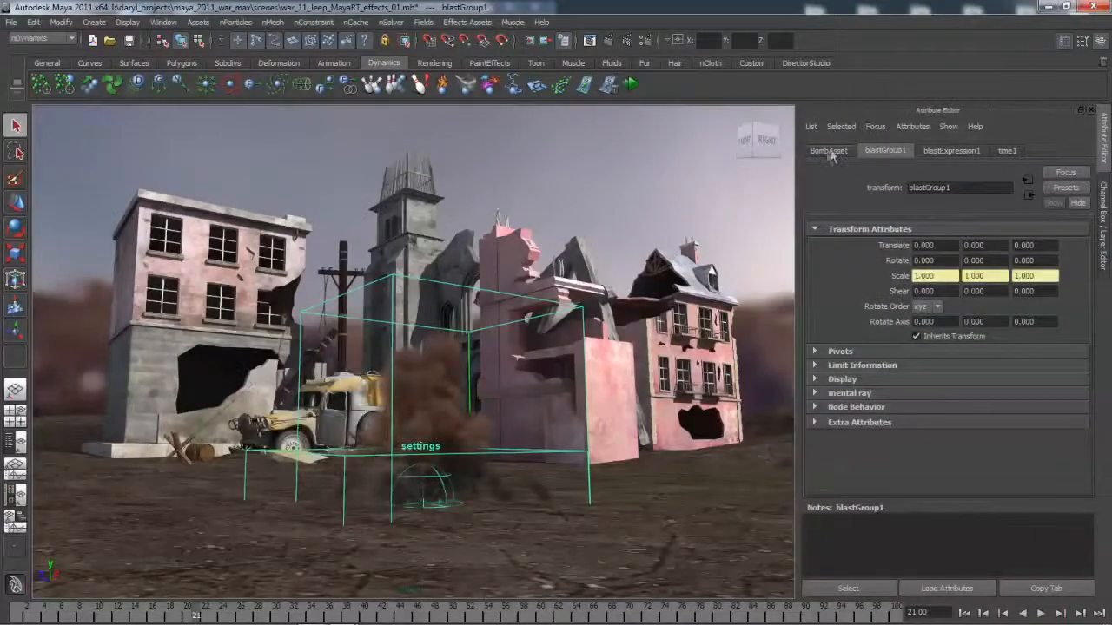
left_click(828, 151)
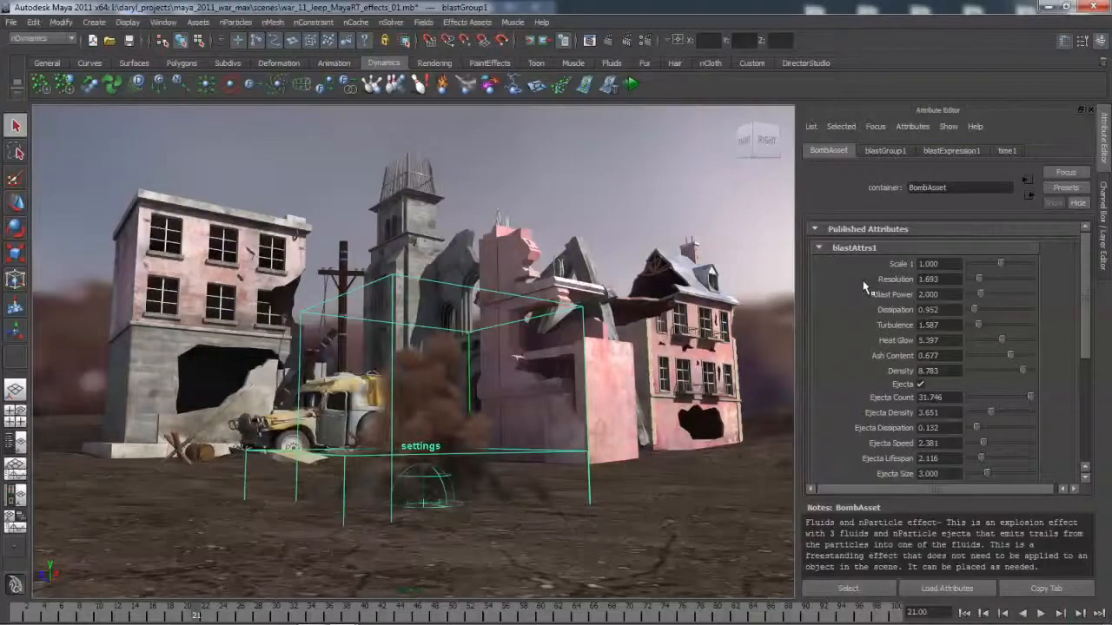
Set the BombAsset's Ejecta Speed to 5 and replay the explosion from the first frame
double_click(931, 414)
double_click(938, 444)
type("51.")
key("Return")
double_click(932, 443)
type("5")
key("Return")
left_click(964, 613)
left_click(1041, 613)
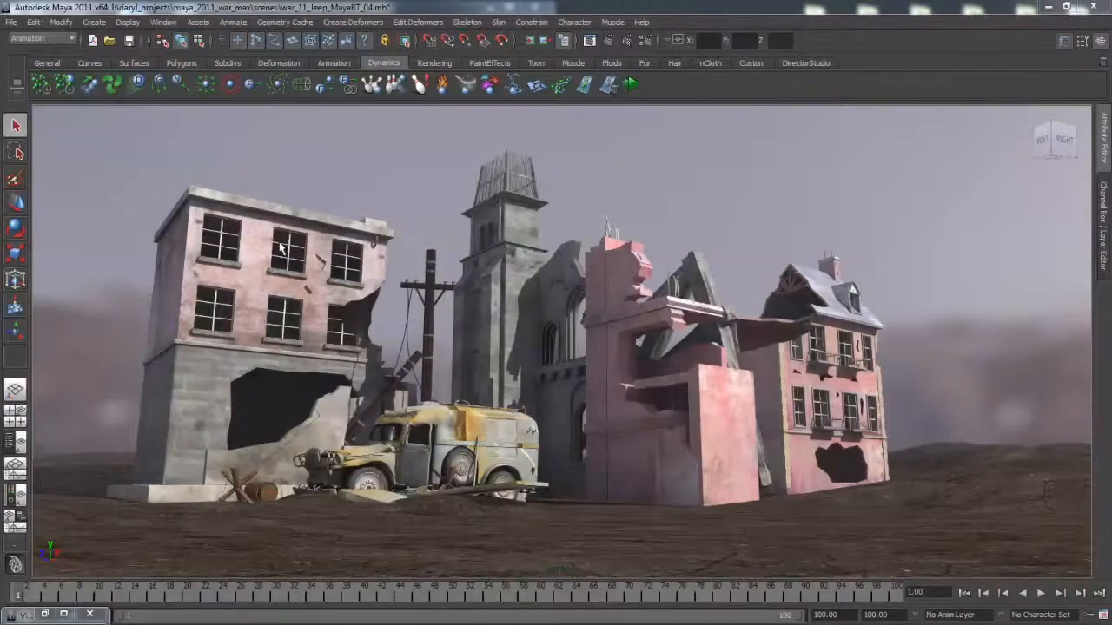
Add the cartwheel.ma motion-capture example from the Visor to the war scene, play its animation and return to frame 1
left_click(25, 614)
left_click(42, 515)
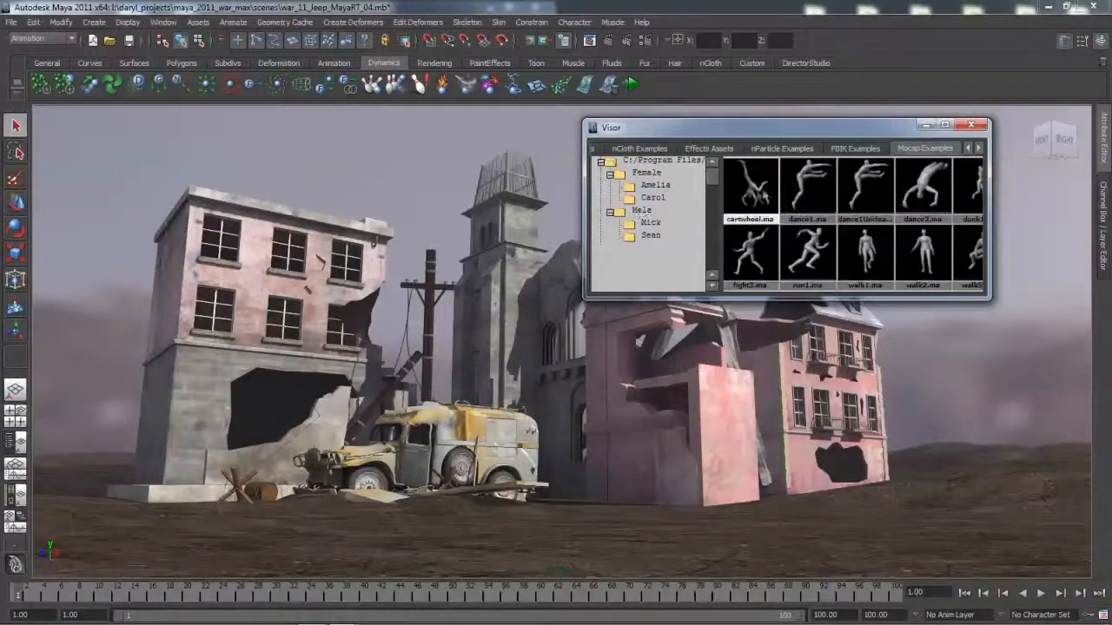
middle_click_drag(378, 386, 379, 387)
key("alt+v")
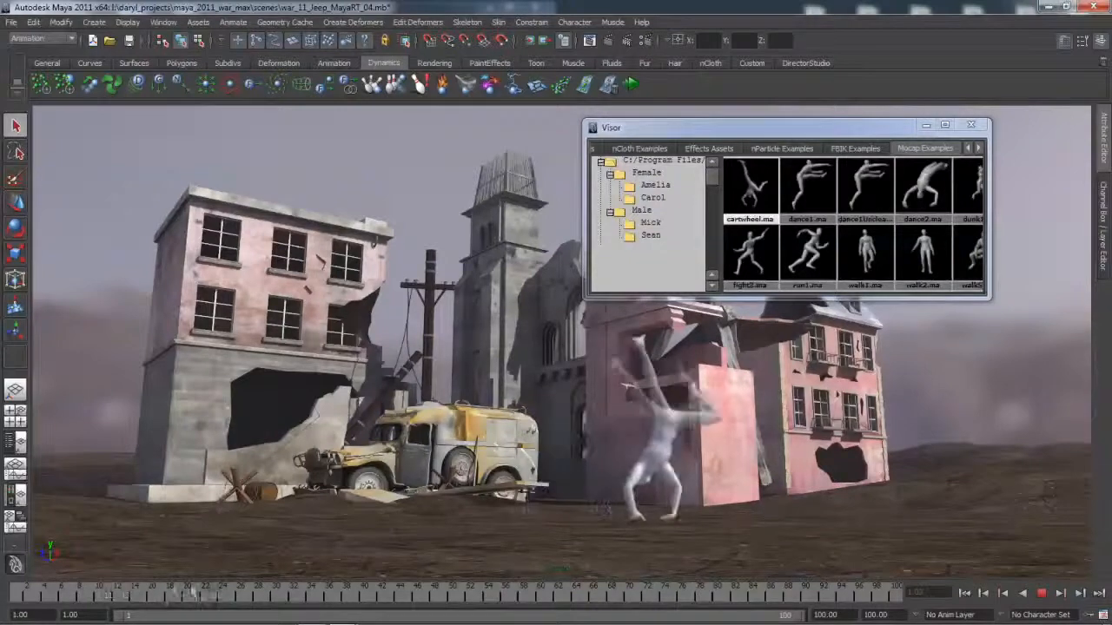
left_click(15, 590)
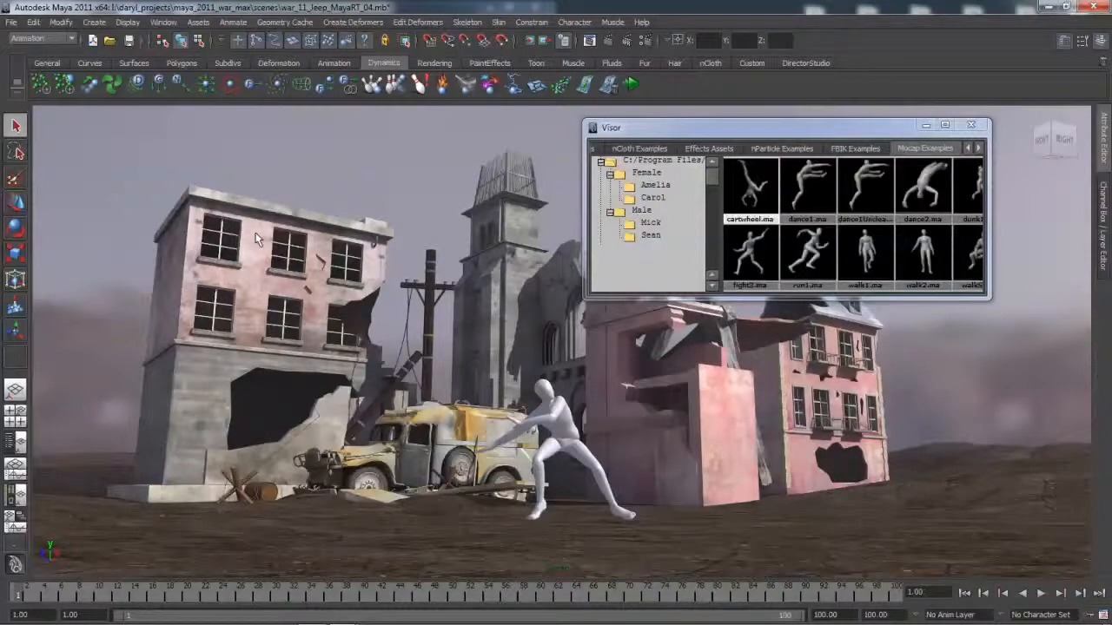